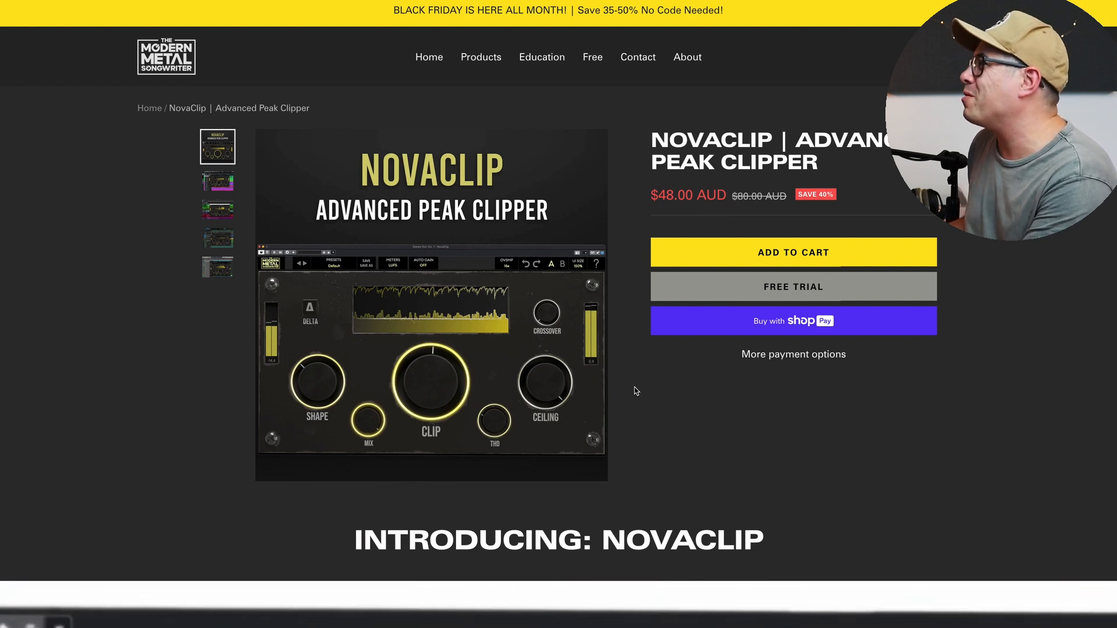
Turn on Auto Gain in the NovaClip plugin on the mix bus
scroll(634, 386, down, 10)
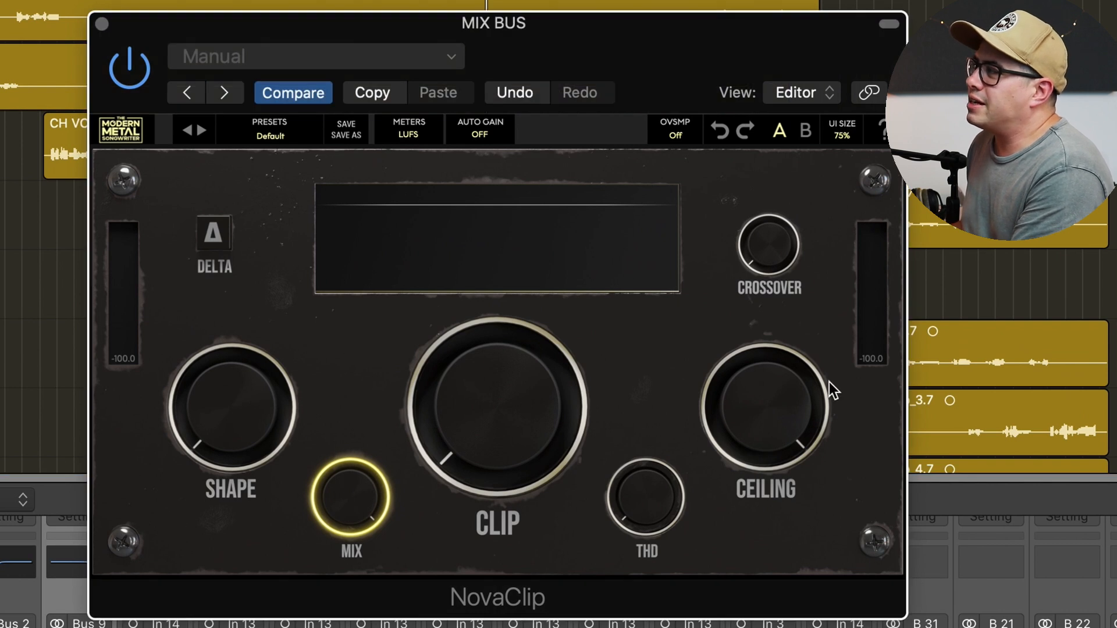
drag(254, 442, 352, 501)
drag(516, 429, 545, 534)
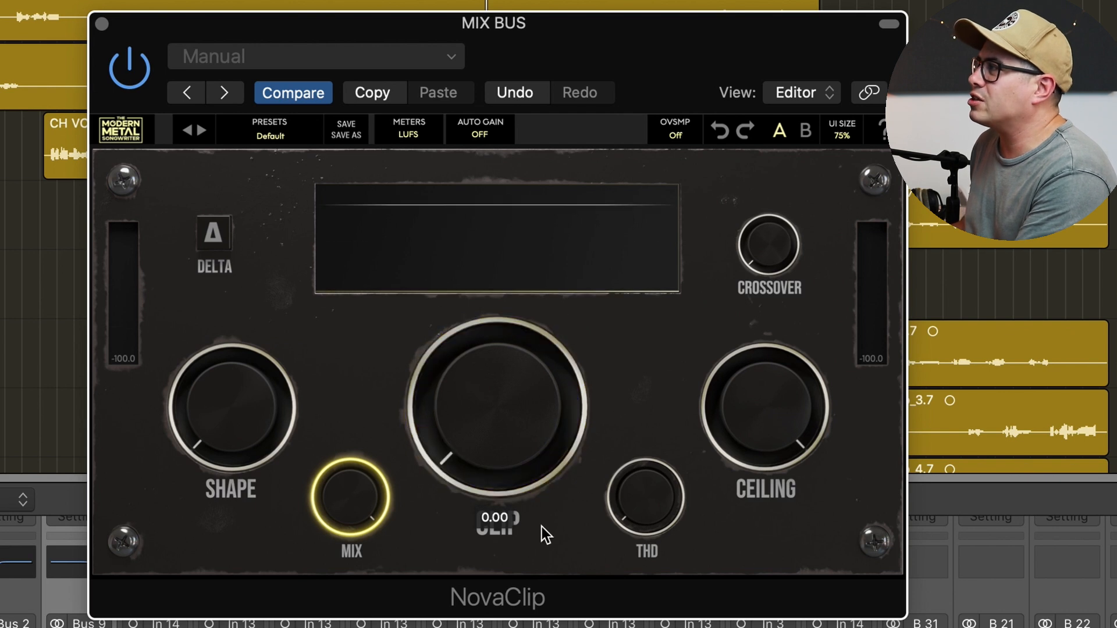
click(486, 135)
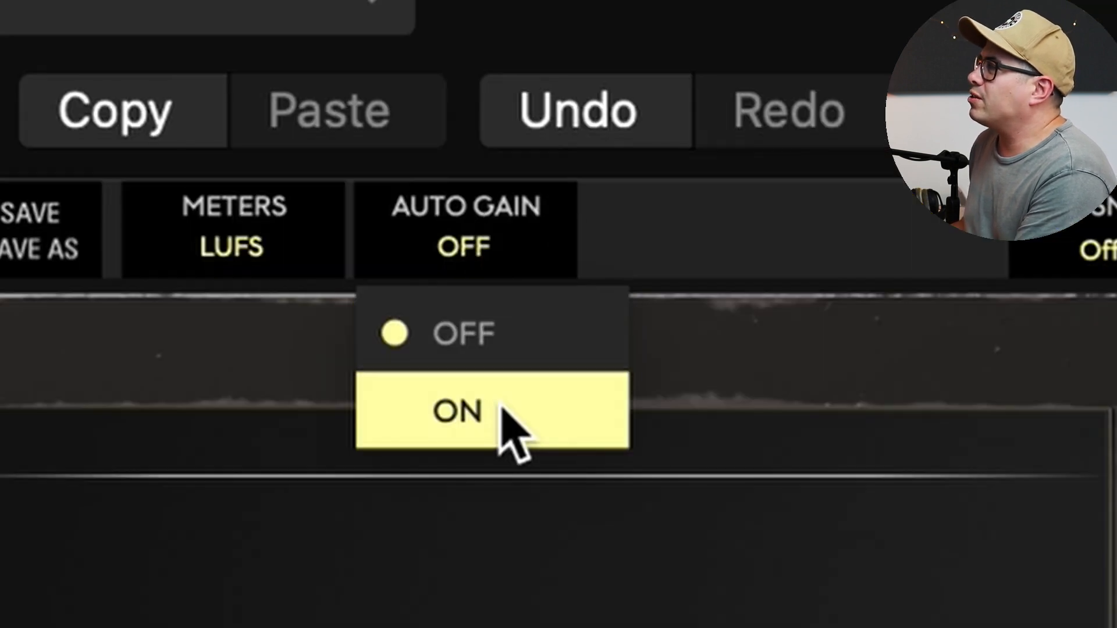
click(501, 408)
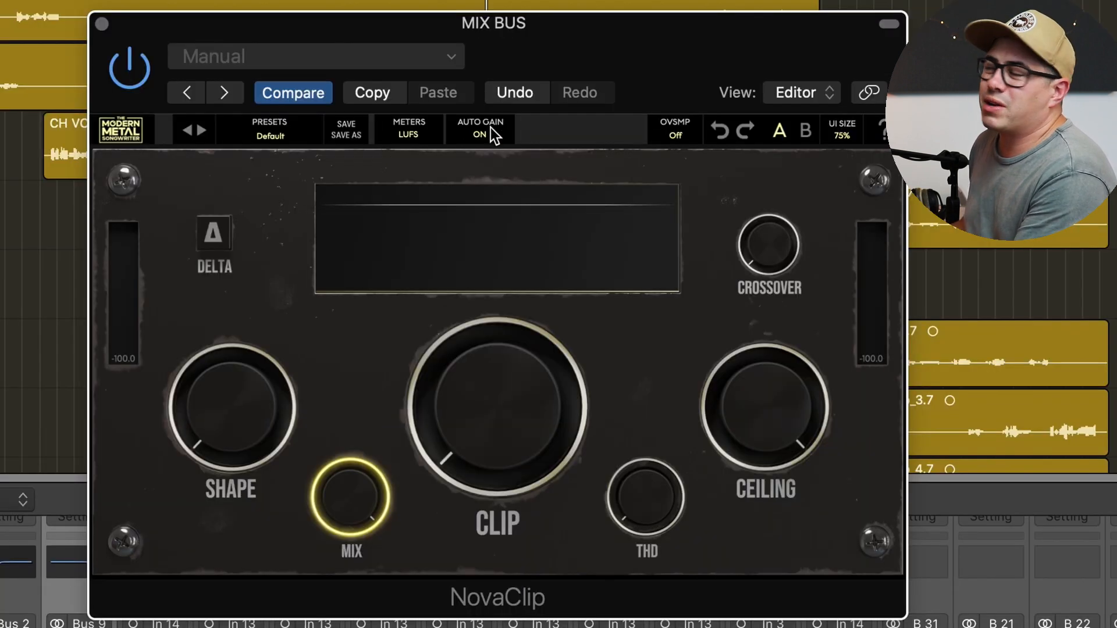
Try out the Clip, Ceiling and THD controls of the mix bus NovaClip and return them to their defaults
drag(487, 316, 525, 256)
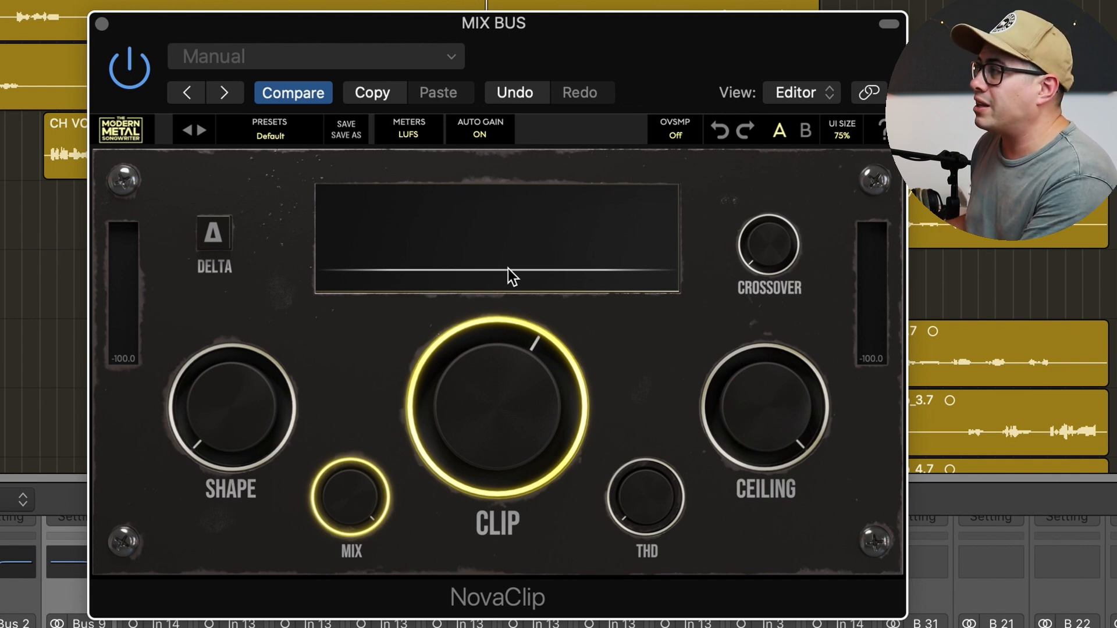
double_click(485, 357)
drag(763, 393, 786, 424)
double_click(786, 424)
drag(545, 424, 516, 110)
drag(762, 403, 770, 484)
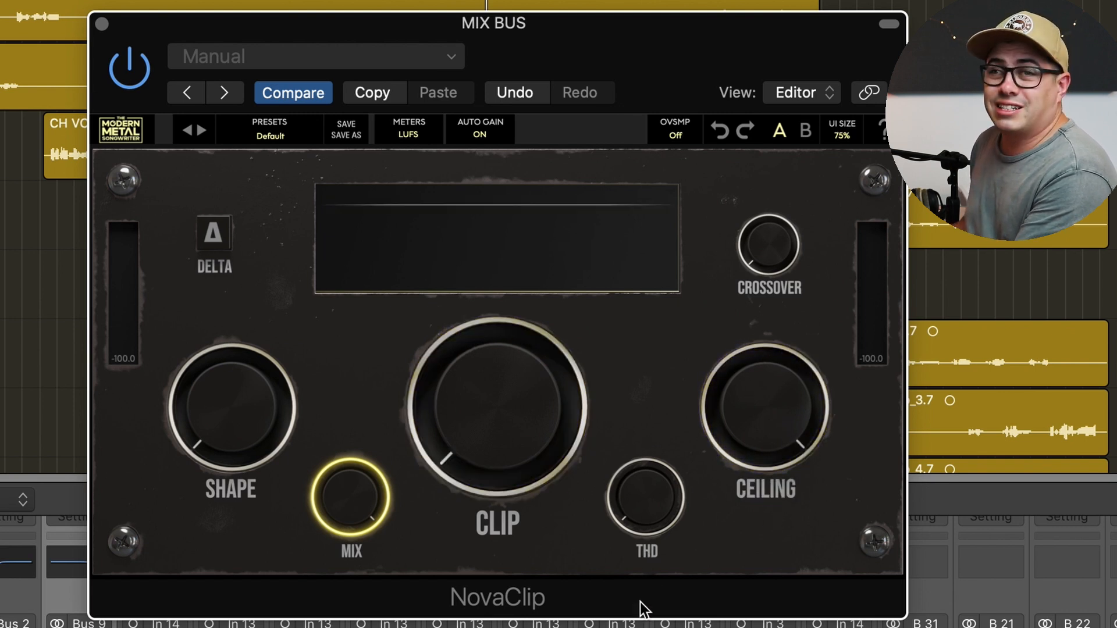
drag(662, 526, 715, 591)
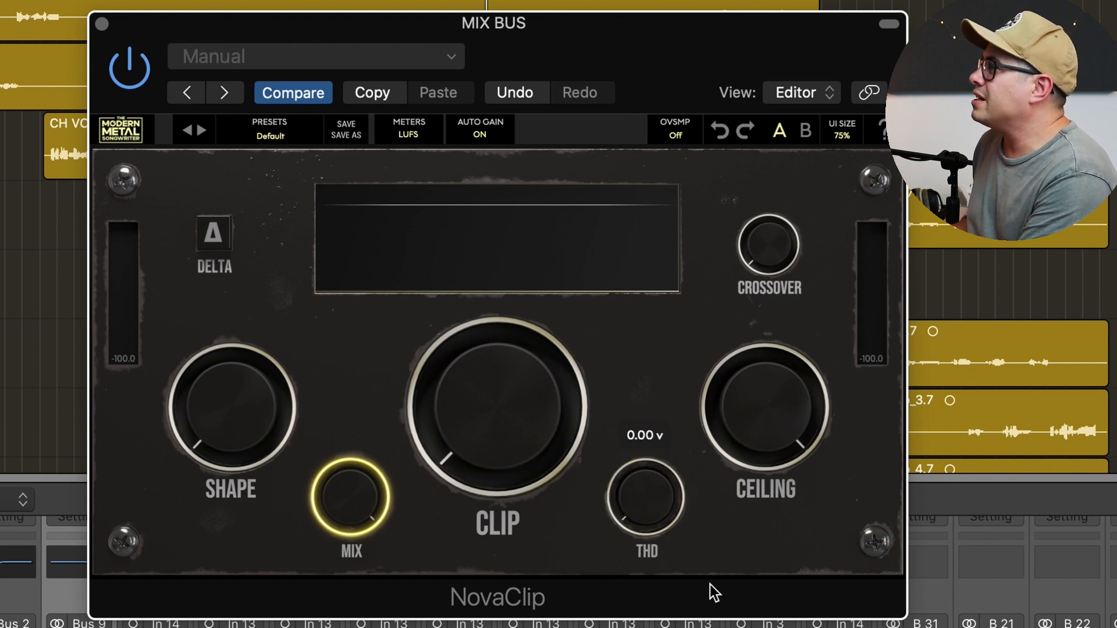
Try raising the Crossover to about 103 Hz and reset it to its default
drag(767, 258, 774, 233)
mouse_move(785, 163)
mouse_down()
mouse_move(797, 142)
mouse_move(793, 163)
mouse_up()
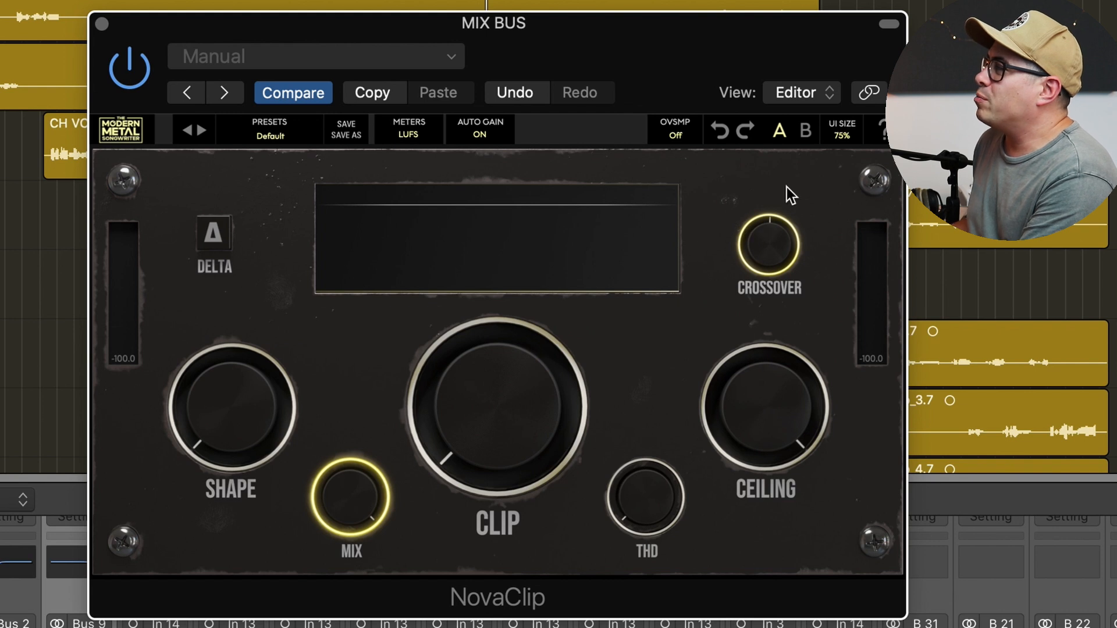
double_click(757, 249)
drag(794, 201, 802, 180)
drag(769, 241, 766, 230)
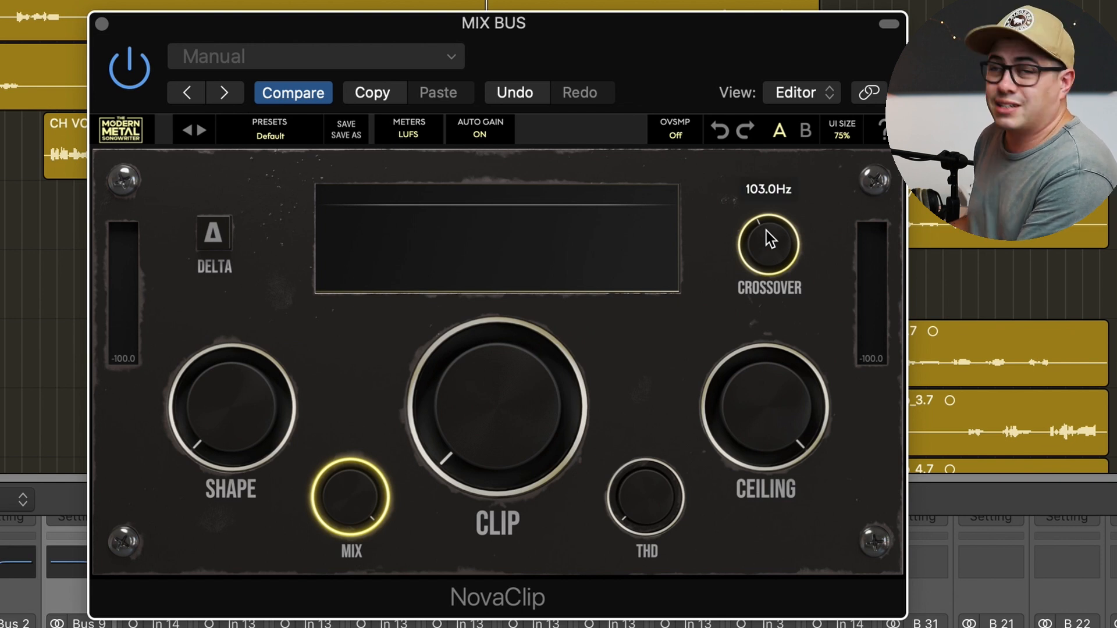
double_click(767, 230)
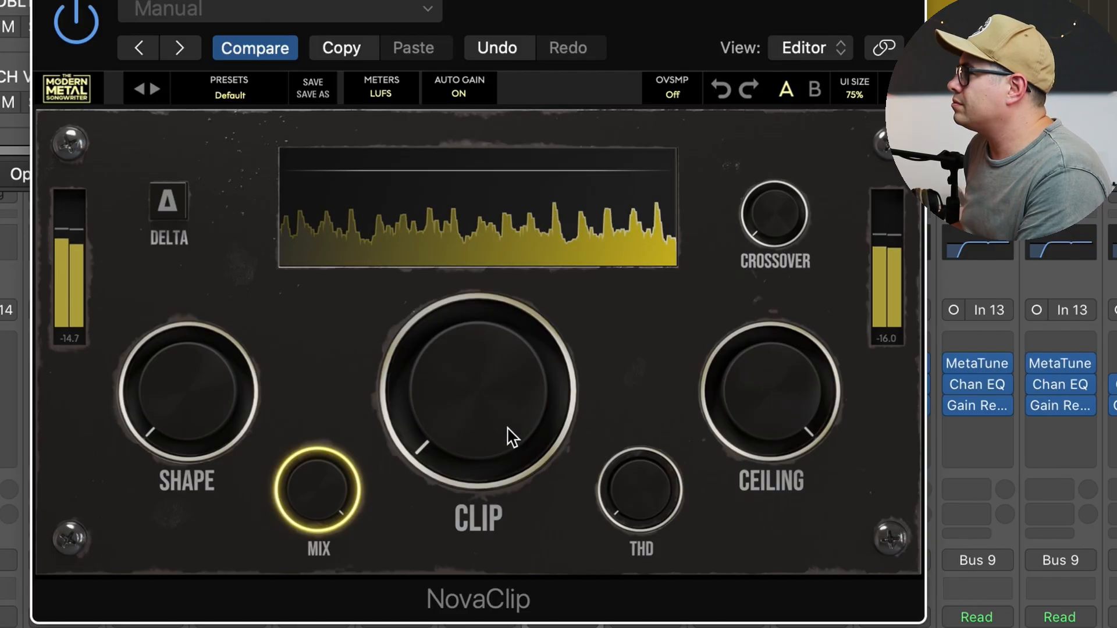
Set the mix bus Clip to about 0.40 and Shape to about 0.13, and add a slight amount of THD
drag(511, 436, 559, 387)
drag(668, 498, 649, 468)
mouse_move(217, 374)
mouse_down()
mouse_move(237, 287)
mouse_move(232, 379)
mouse_up()
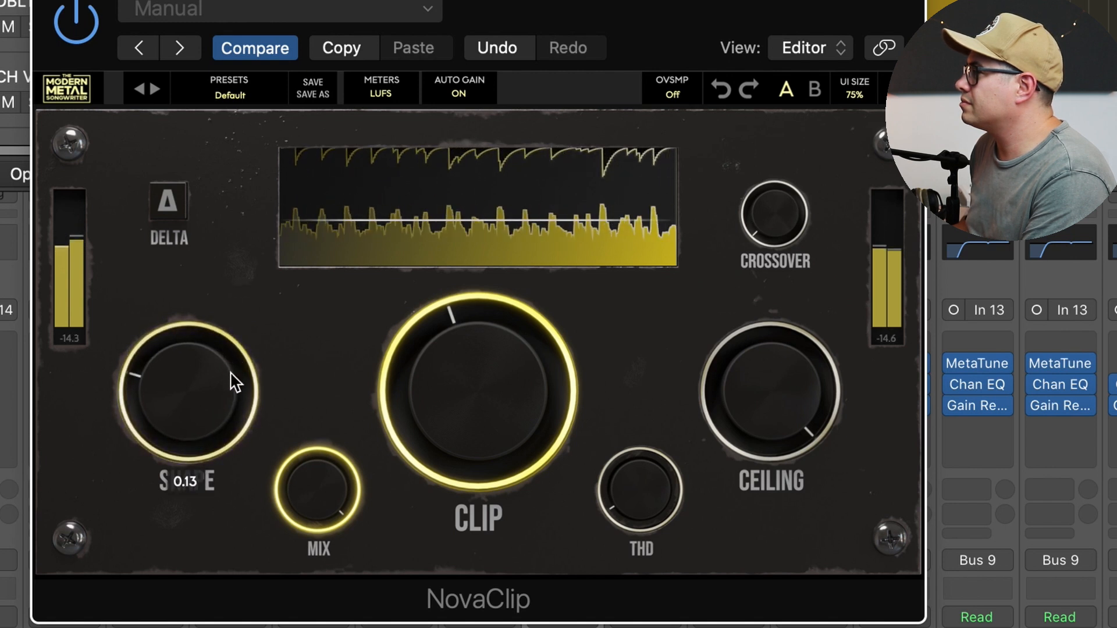
drag(461, 374, 465, 381)
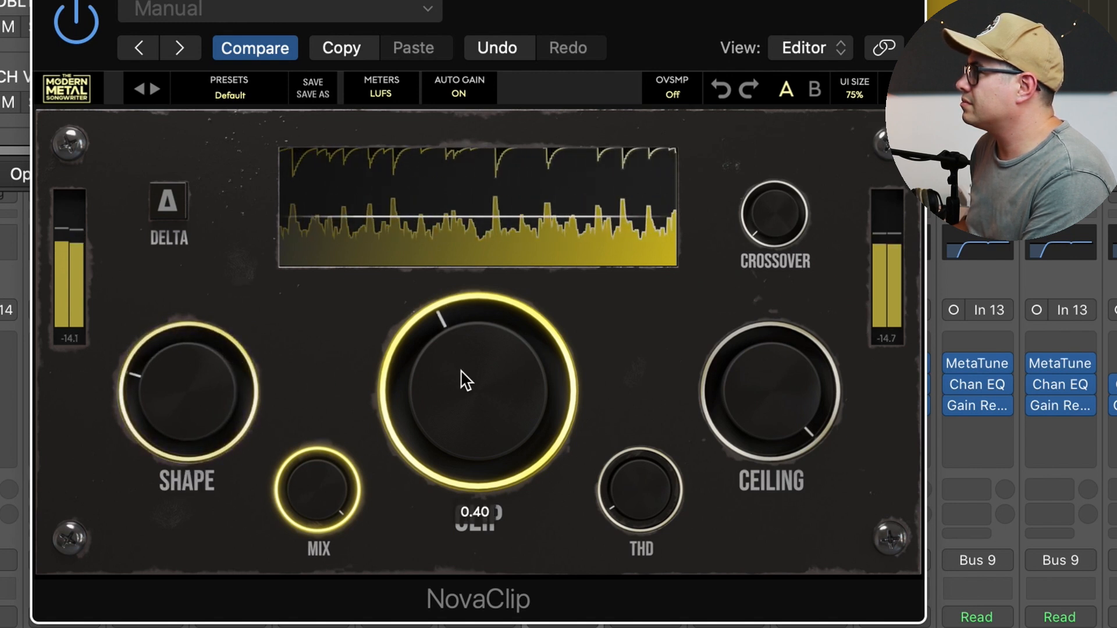
Raise the mix bus Crossover and compare the playback with NovaClip bypassed and active
mouse_move(792, 190)
drag(792, 191, 793, 145)
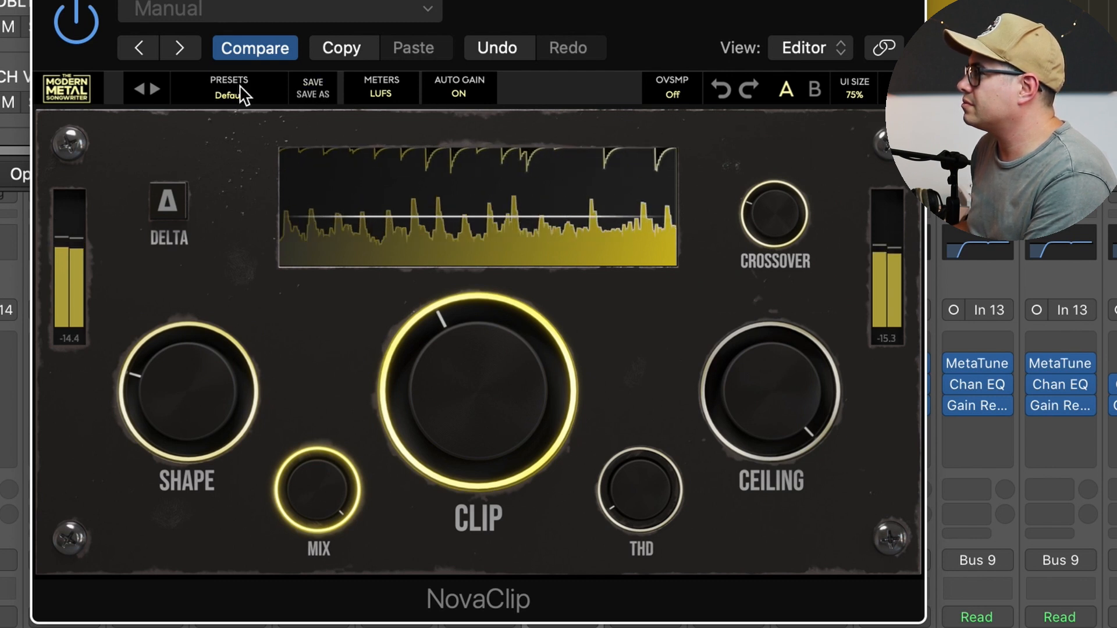
click(84, 26)
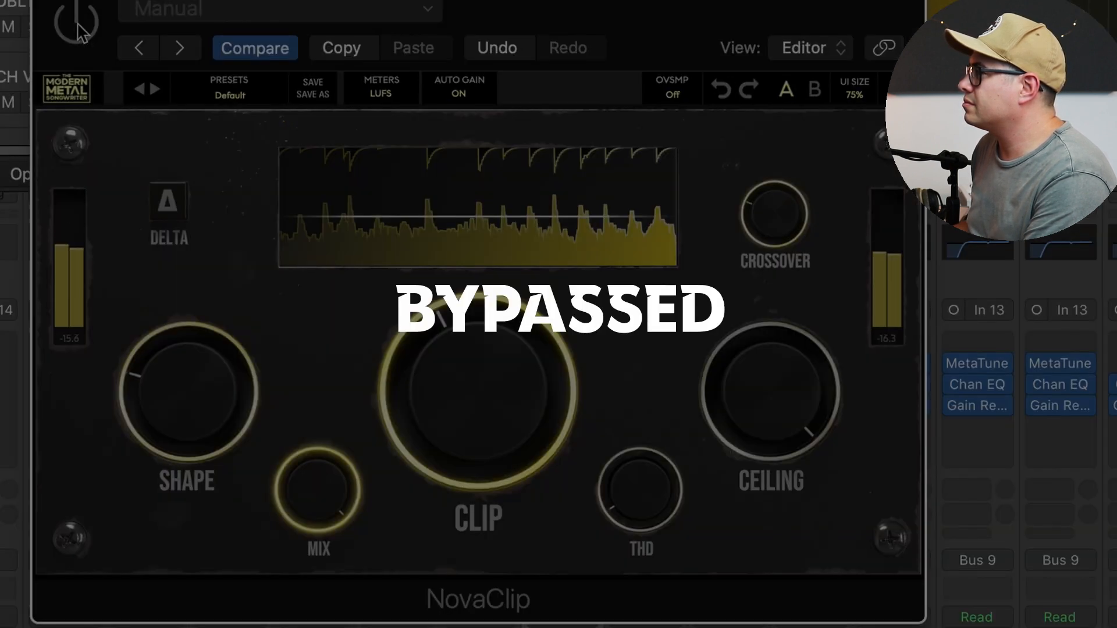
click(79, 19)
Return the Crossover to minimum, lower Clip slightly, and compare the mix against bypass
drag(803, 238, 678, 343)
drag(489, 419, 485, 429)
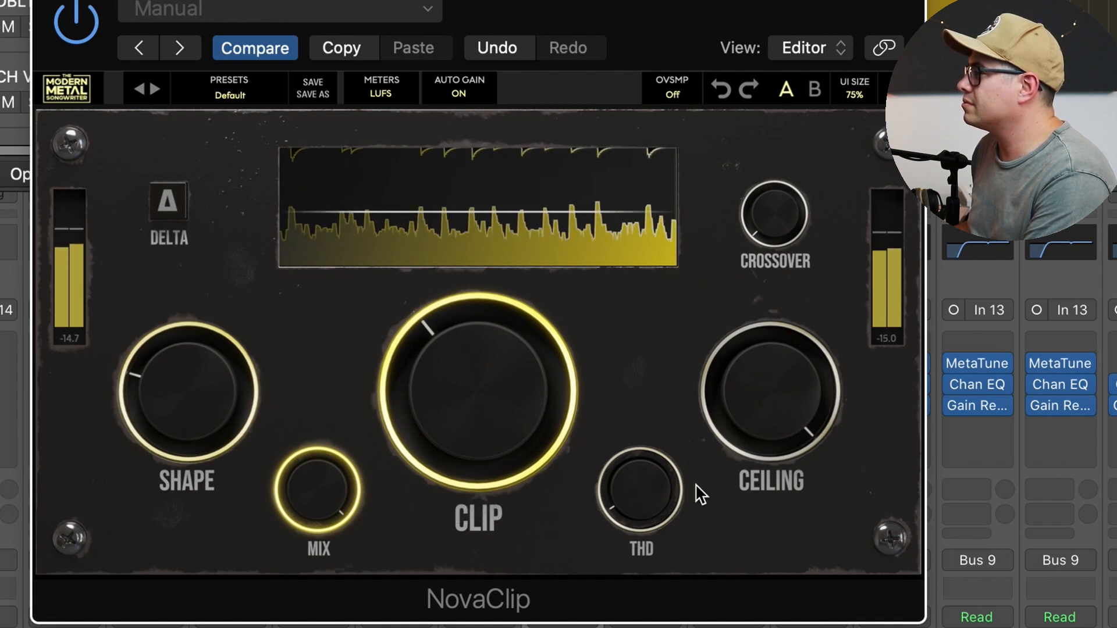
click(76, 10)
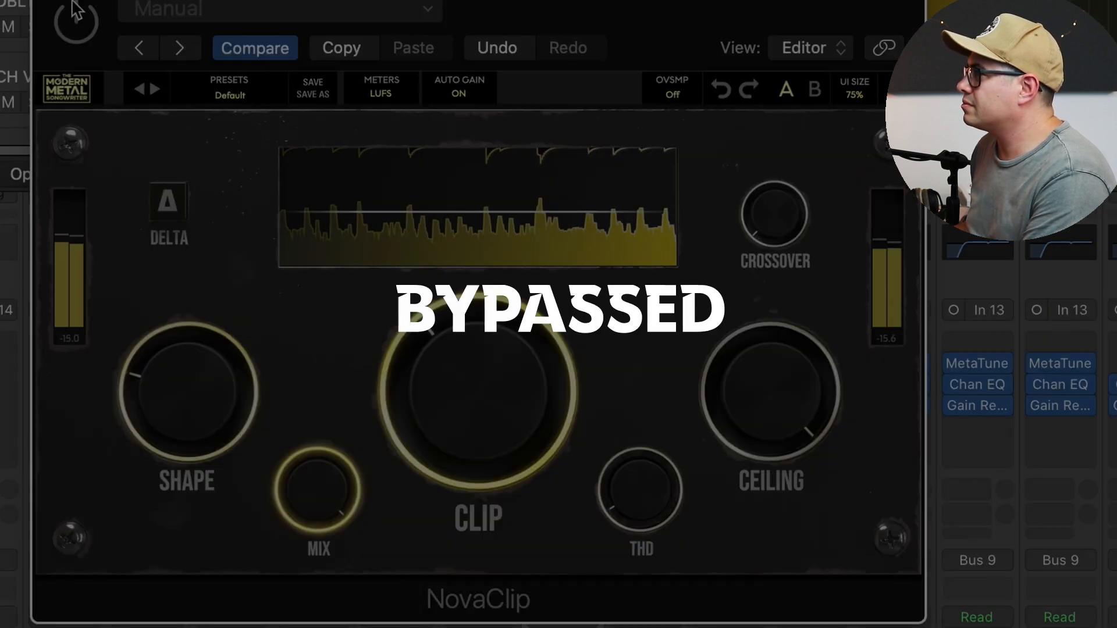
click(78, 12)
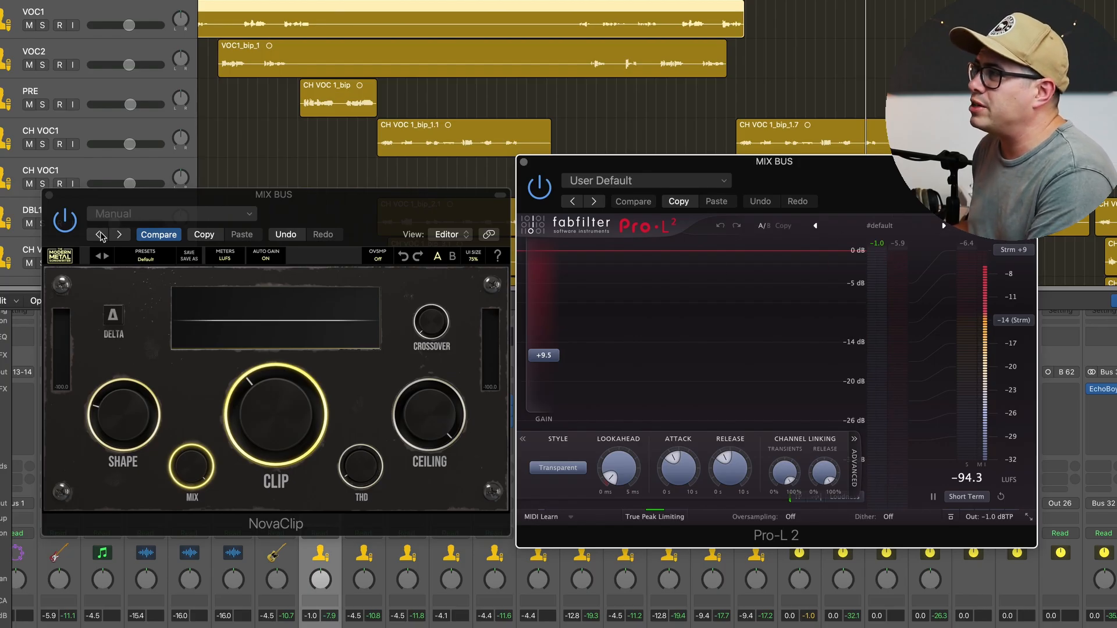
Bypass NovaClip on the mix bus and play the mix through Pro-L 2, resetting the limiter's peak readout
click(64, 223)
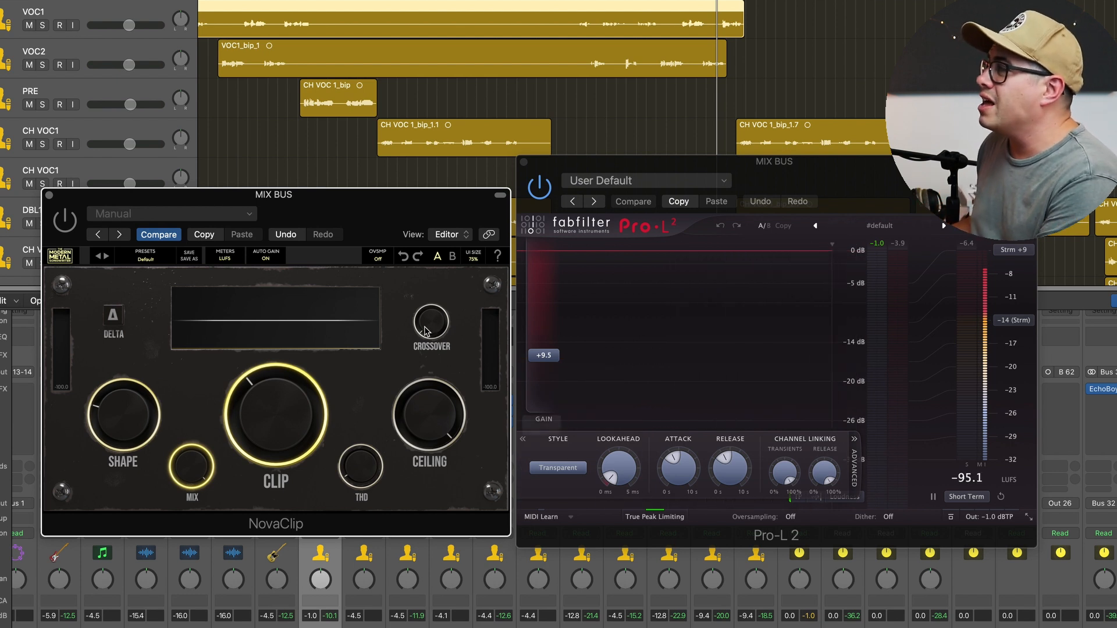
drag(342, 227, 341, 226)
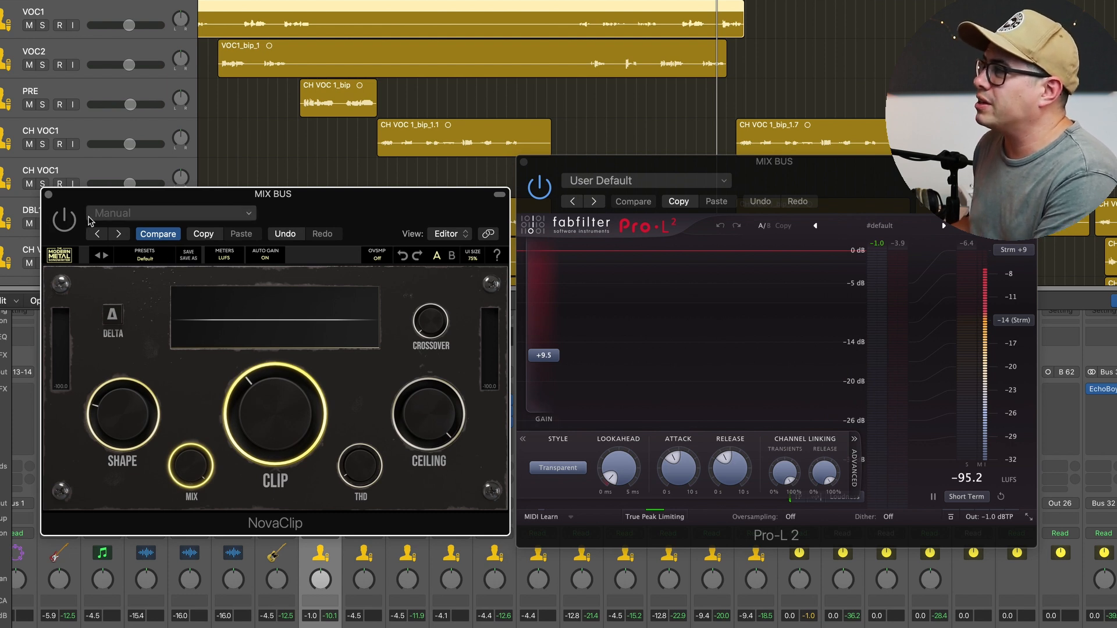
key(space)
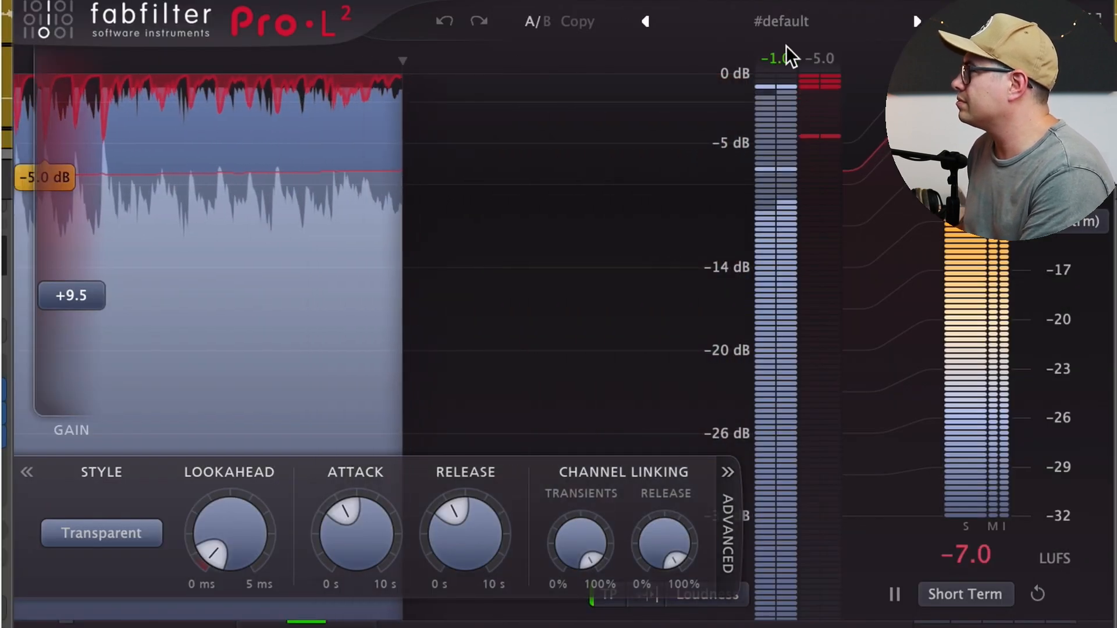
click(787, 54)
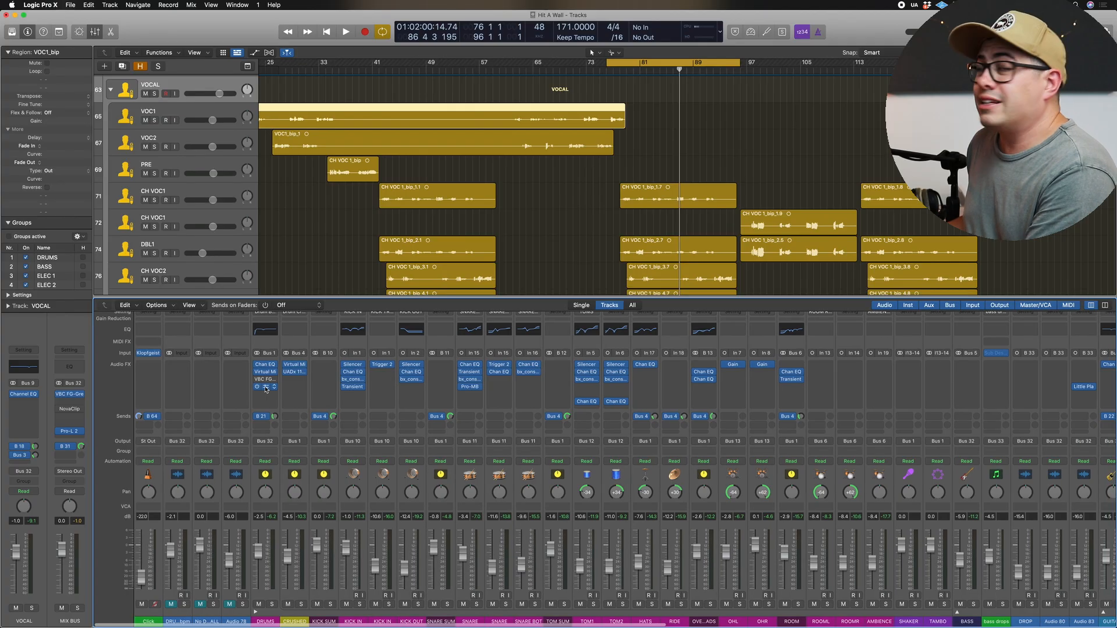
Turn on Auto Gain in the drum bus NovaClip and raise Clip until it trims the drum peaks
click(495, 163)
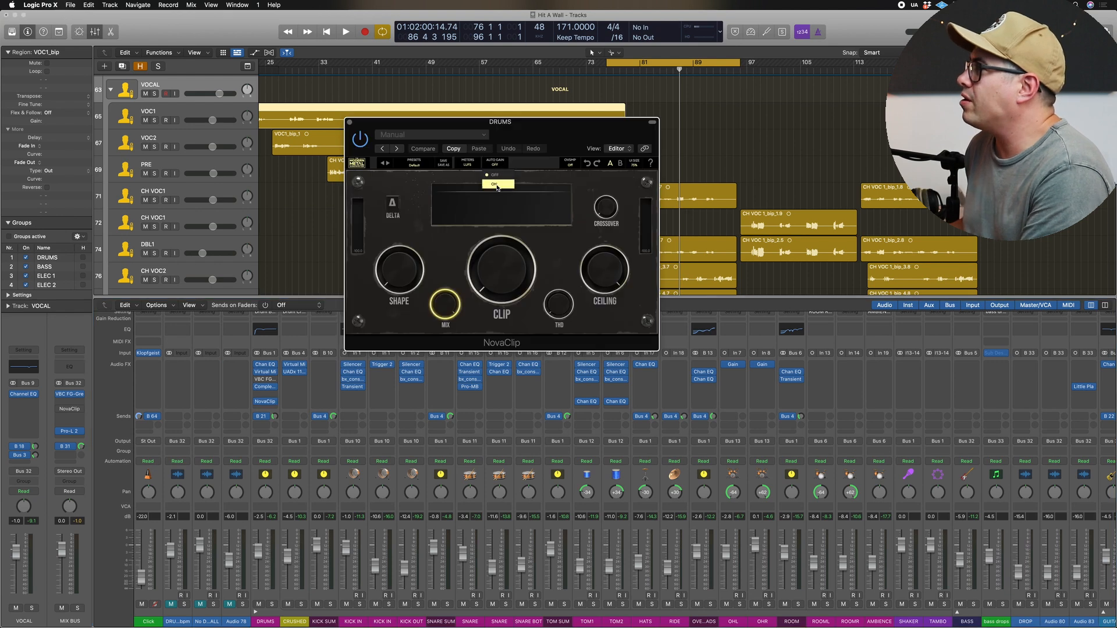
click(496, 185)
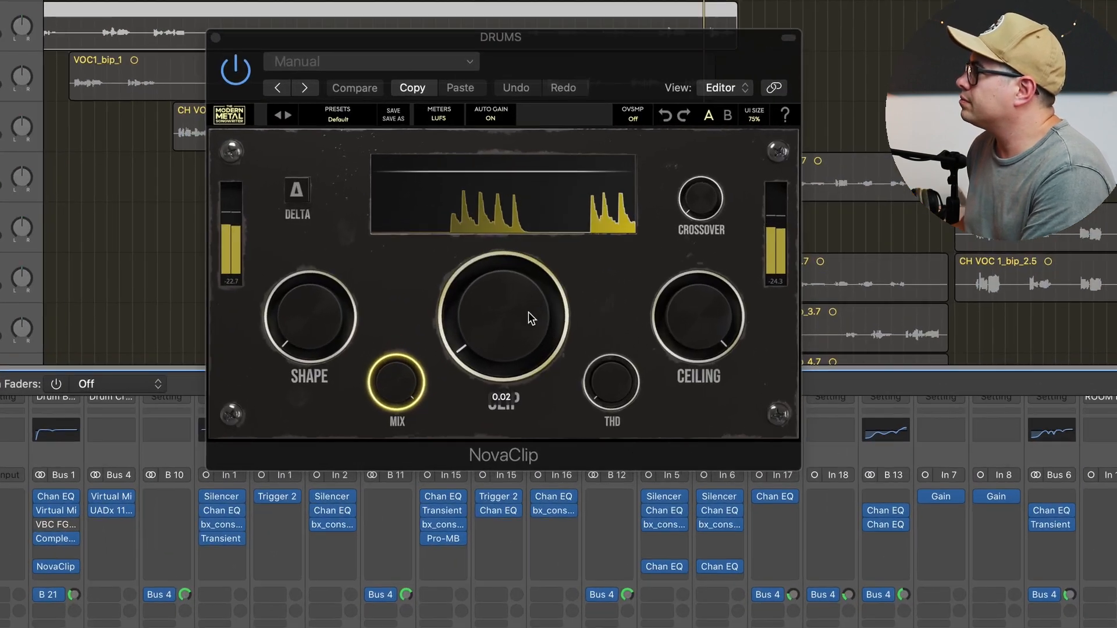
drag(504, 262, 504, 251)
mouse_move(516, 324)
mouse_down()
mouse_move(530, 236)
mouse_move(516, 309)
mouse_up()
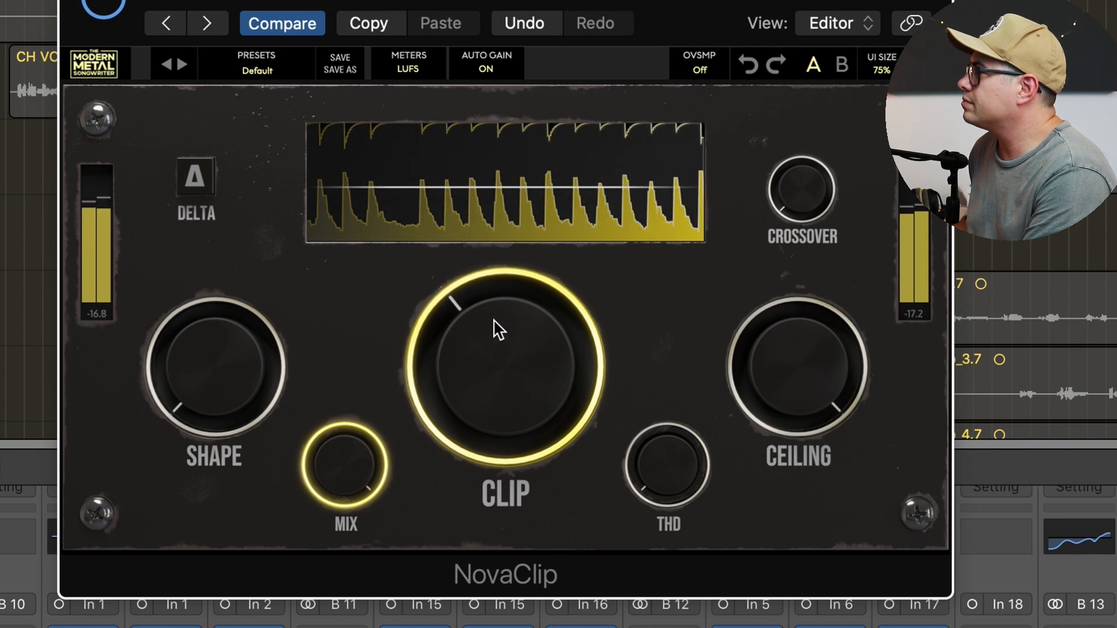
Set the drum bus THD to about 0.03 V and Shape to about 0.18
drag(697, 437, 719, 367)
drag(721, 319, 699, 466)
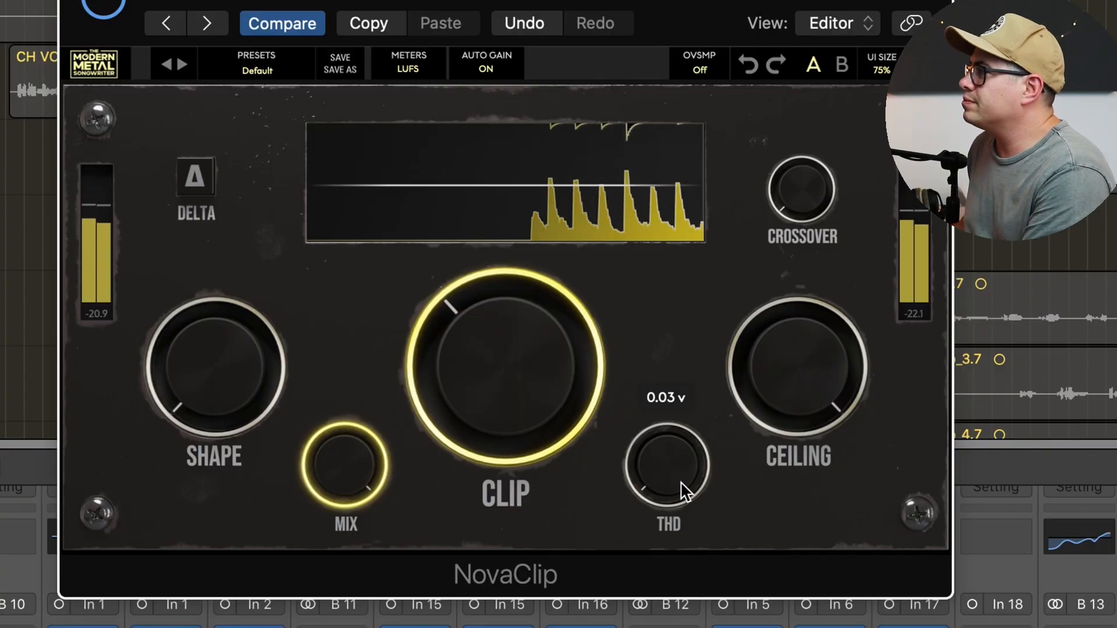
scroll(684, 489, up, 10)
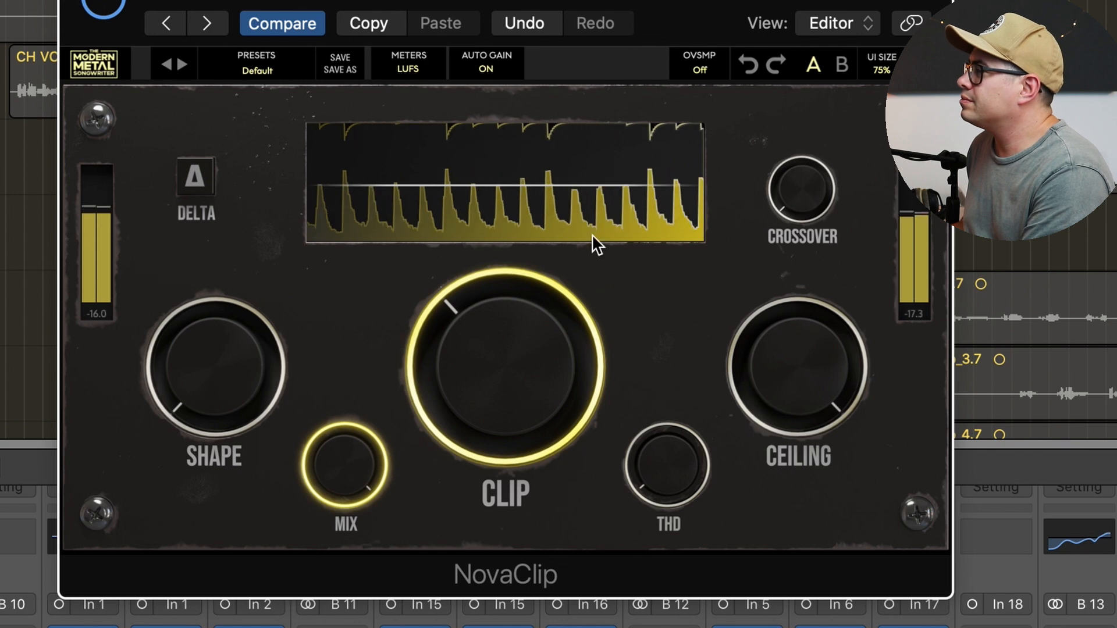
drag(212, 357, 254, 388)
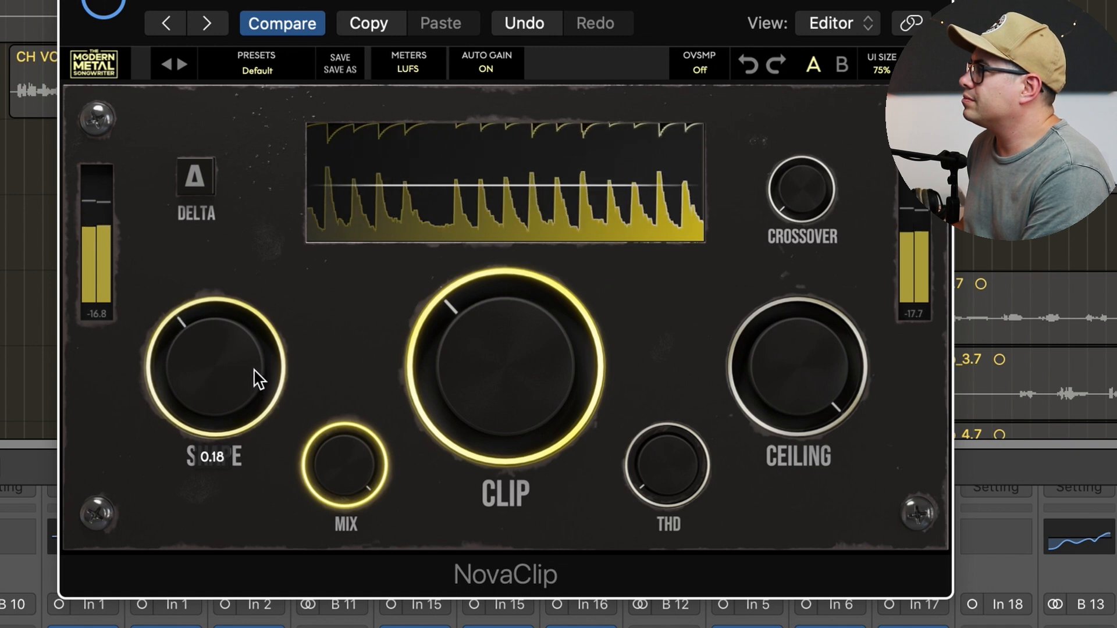
Compare the drums with NovaClip bypassed and active, and raise Clip to about 0.39
click(103, 2)
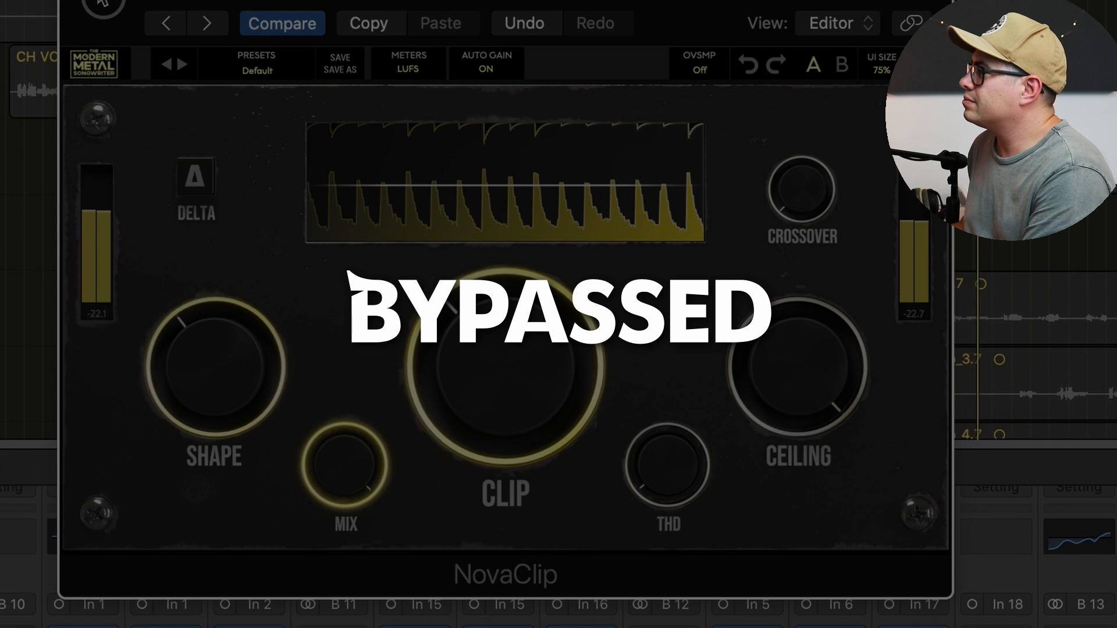
click(103, 2)
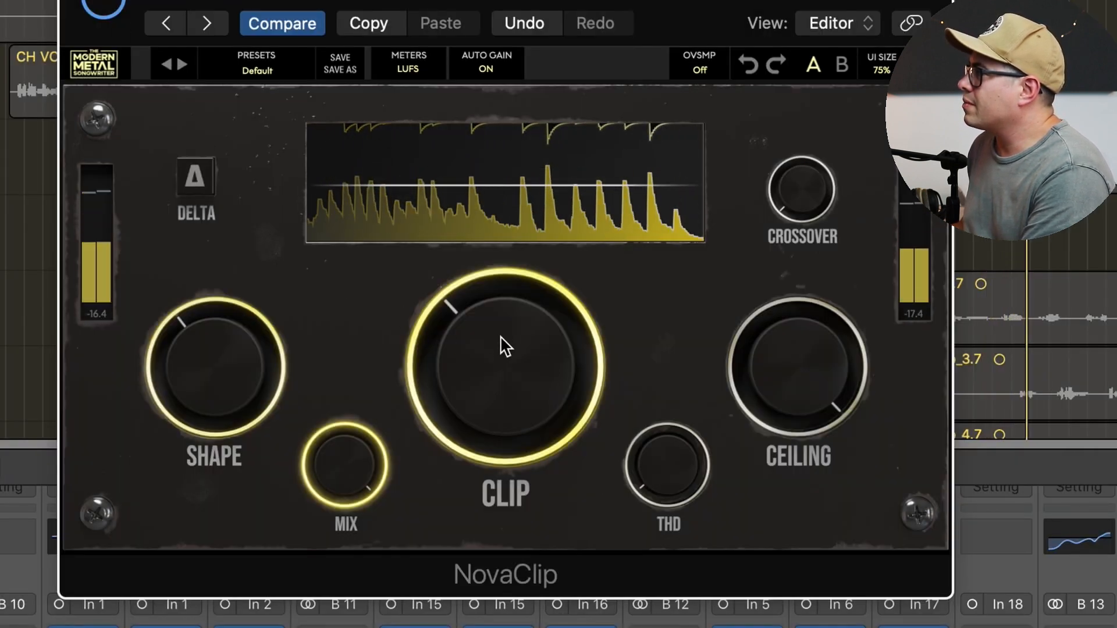
mouse_move(505, 347)
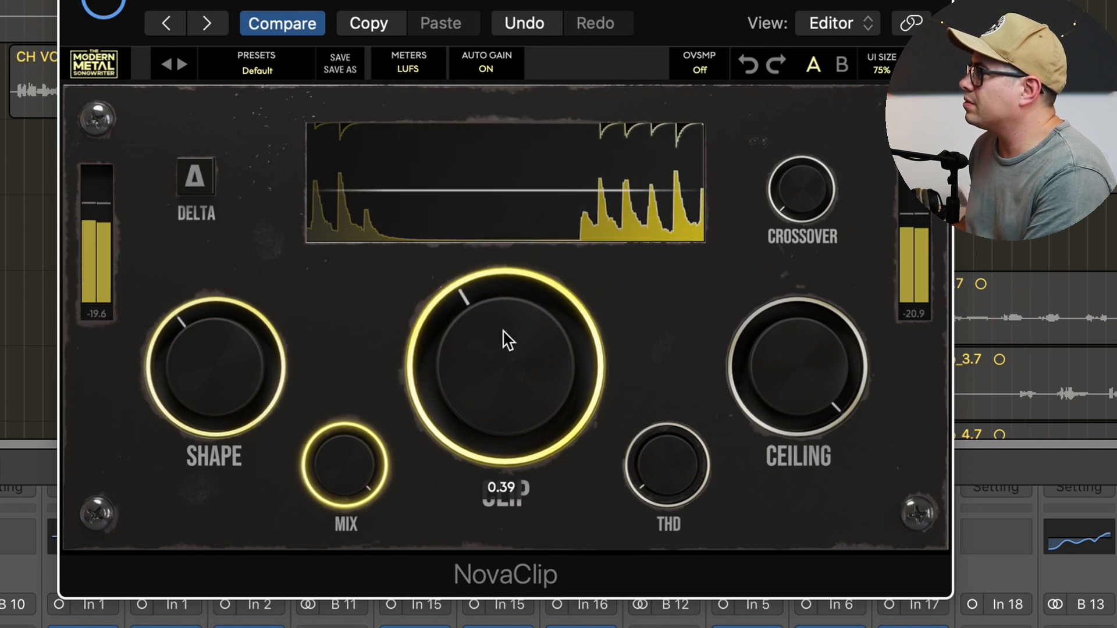
drag(512, 324, 511, 326)
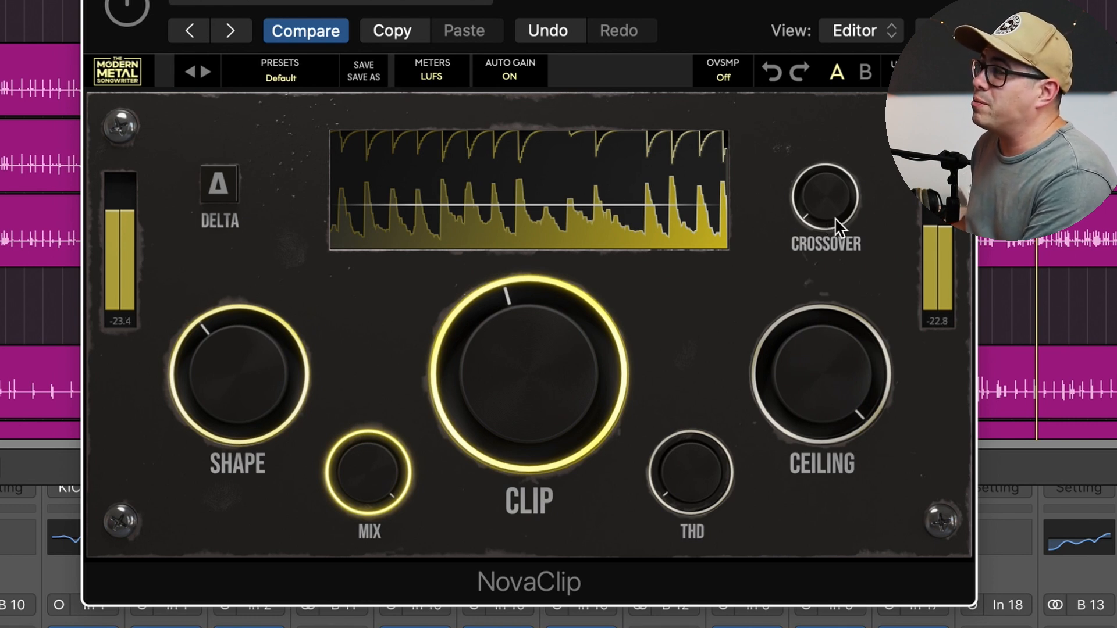
Set the drum bus Crossover to about 91 Hz and compare the drums against bypass
drag(836, 224, 847, 159)
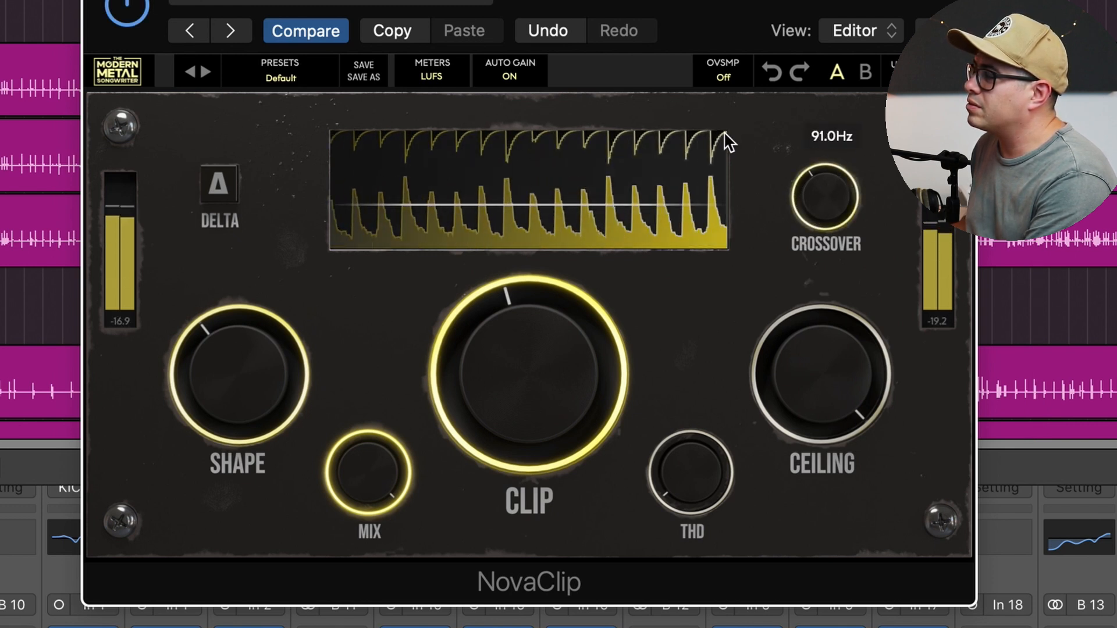
click(127, 11)
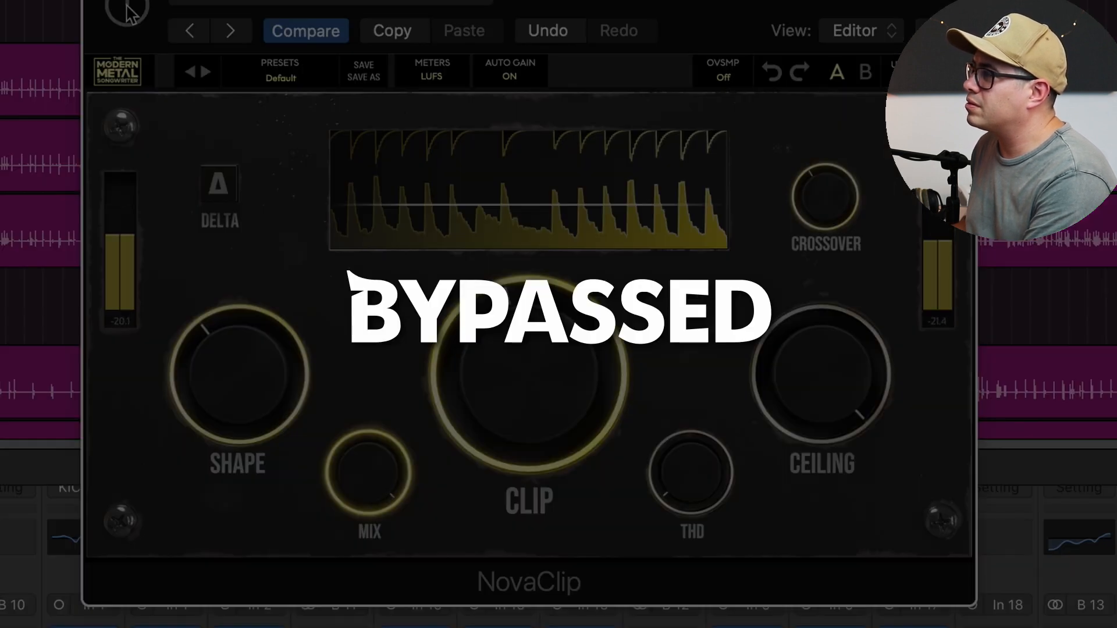
click(127, 10)
Push the drum bus Clip to maximum and raise the Crossover to 700 Hz to exaggerate the effect
drag(820, 194, 819, 194)
drag(551, 409, 525, 224)
drag(827, 195, 853, 81)
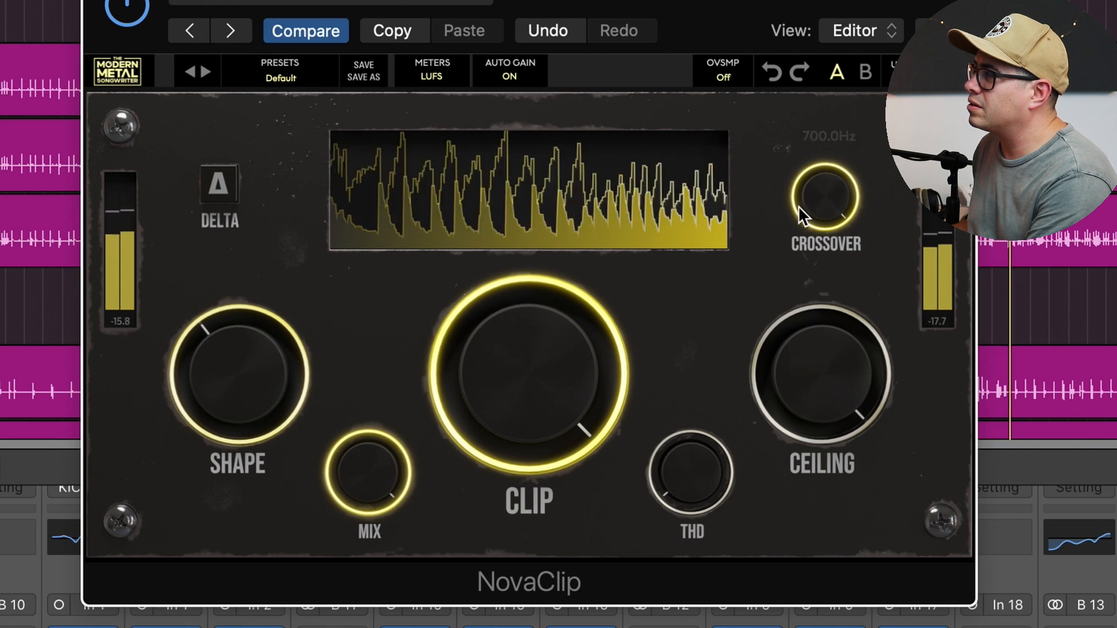
Bring the drum bus Crossover and Clip back down to moderate levels and turn on Delta monitoring
drag(816, 206, 797, 308)
drag(568, 382, 553, 491)
click(229, 183)
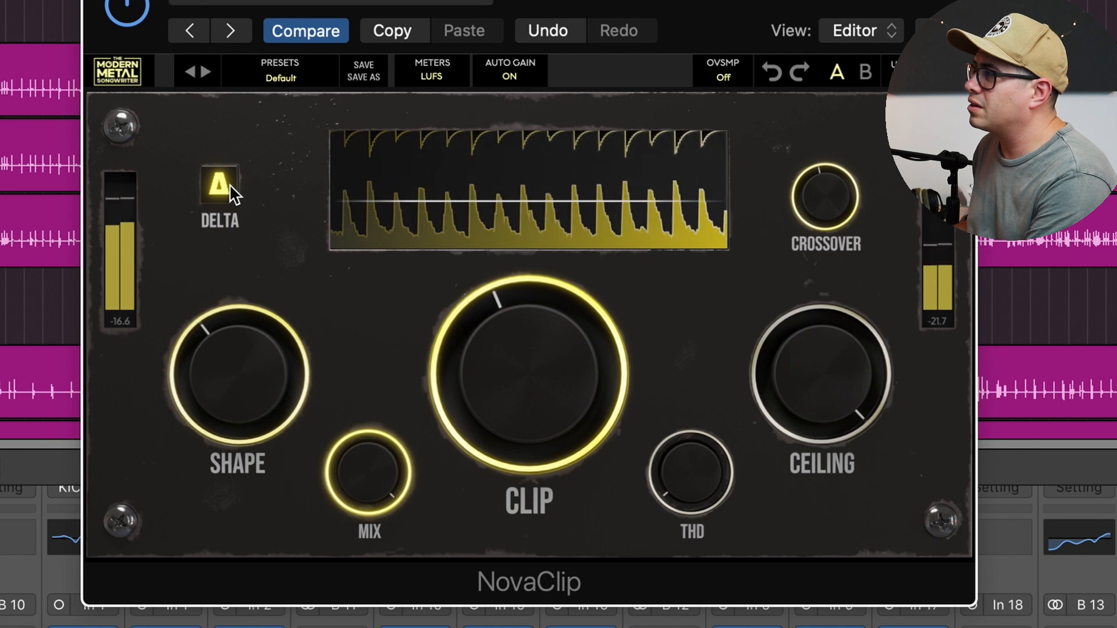
Adjust the drum bus Crossover while monitoring Delta, turn Delta off and fine-tune Clip
drag(842, 200, 833, 312)
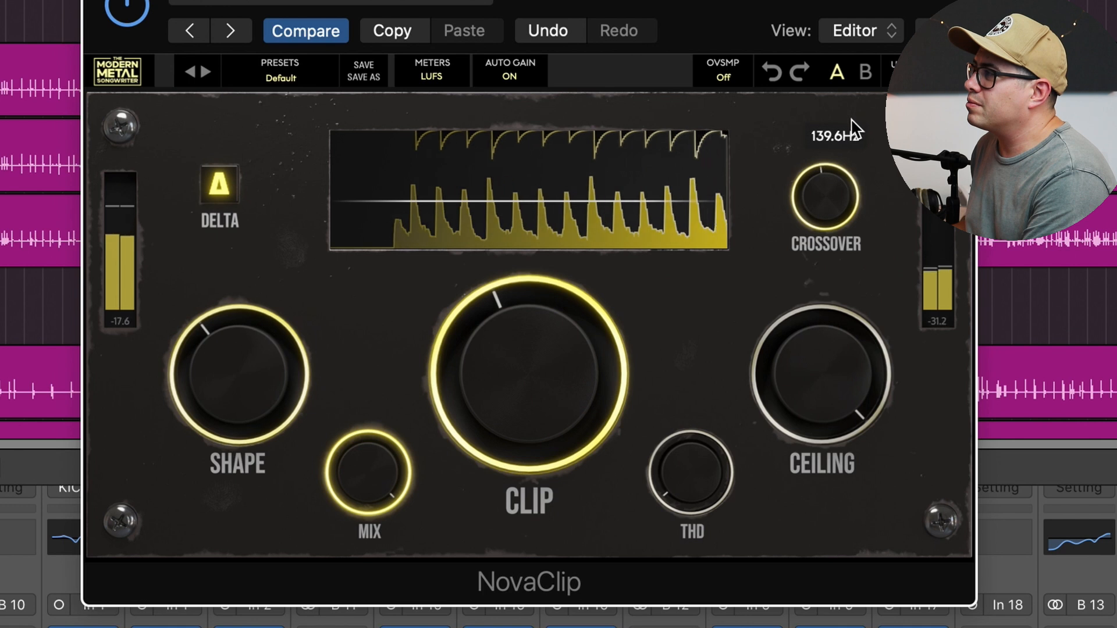
drag(851, 154, 847, 144)
click(243, 200)
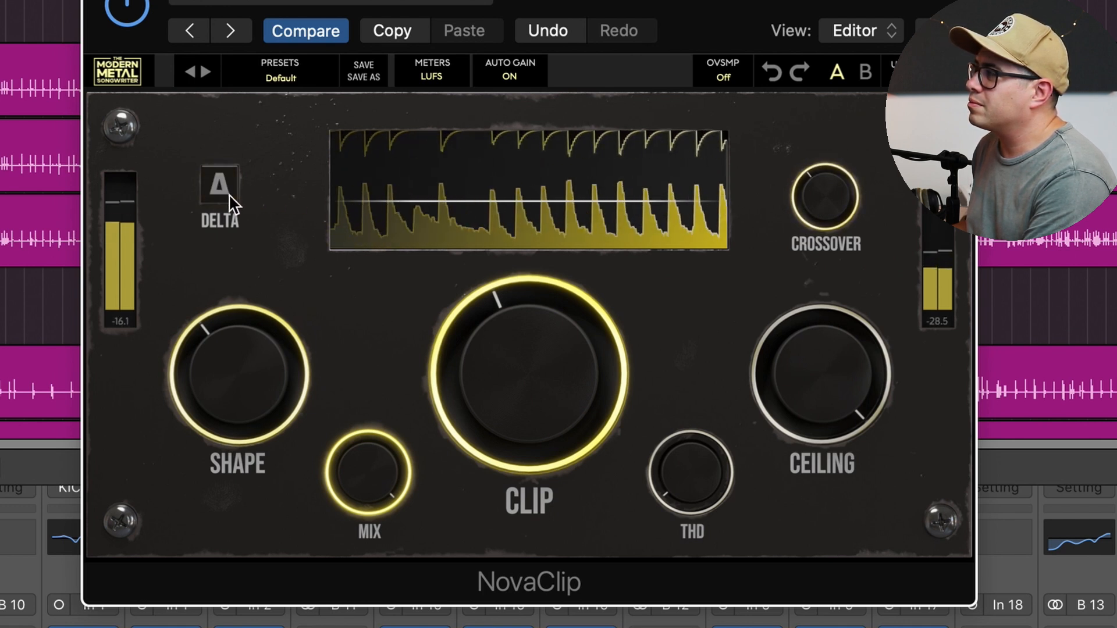
drag(486, 341, 484, 345)
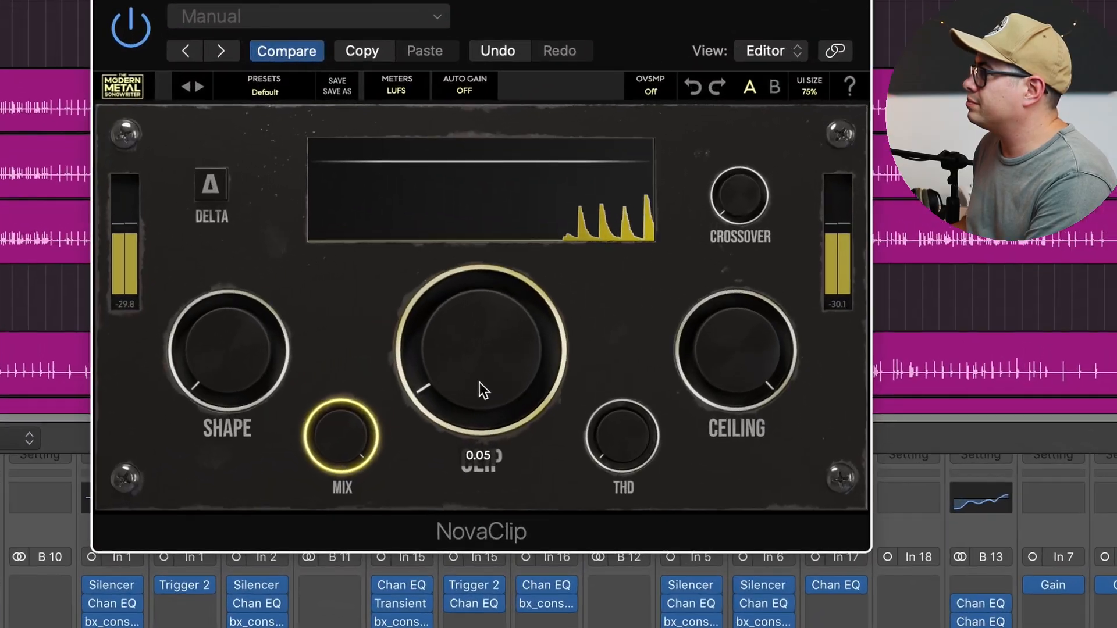
Push Clip to about 0.94 and lower the Ceiling on the CRUSHED drum bus, checking it against bypass
drag(479, 383, 642, 309)
drag(759, 378, 760, 390)
drag(494, 409, 496, 392)
drag(779, 376, 785, 399)
drag(483, 412, 484, 408)
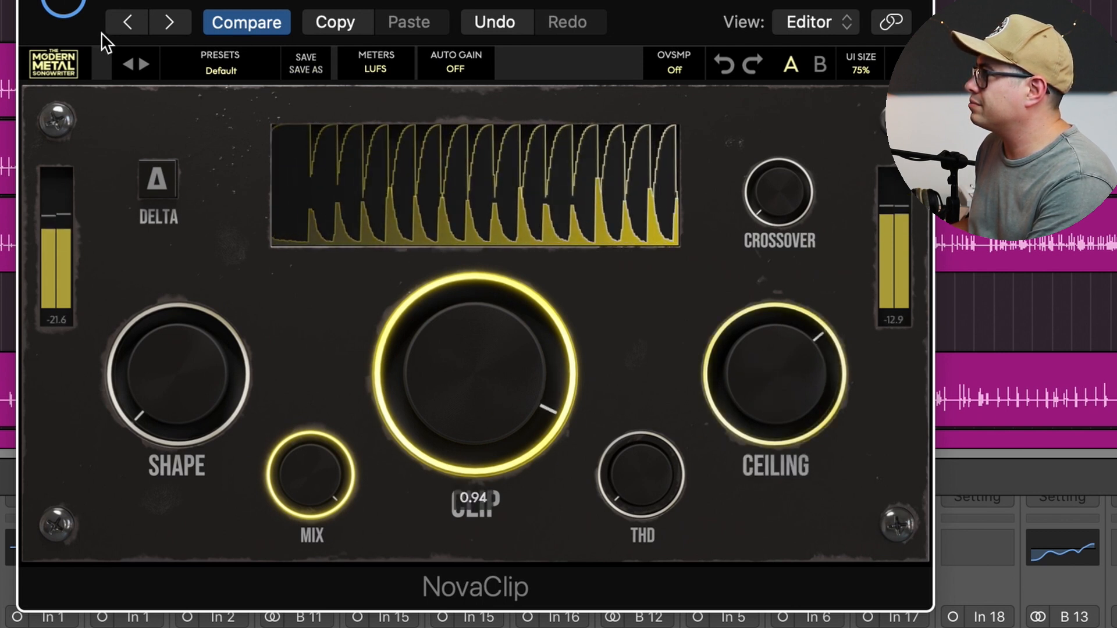
click(77, 6)
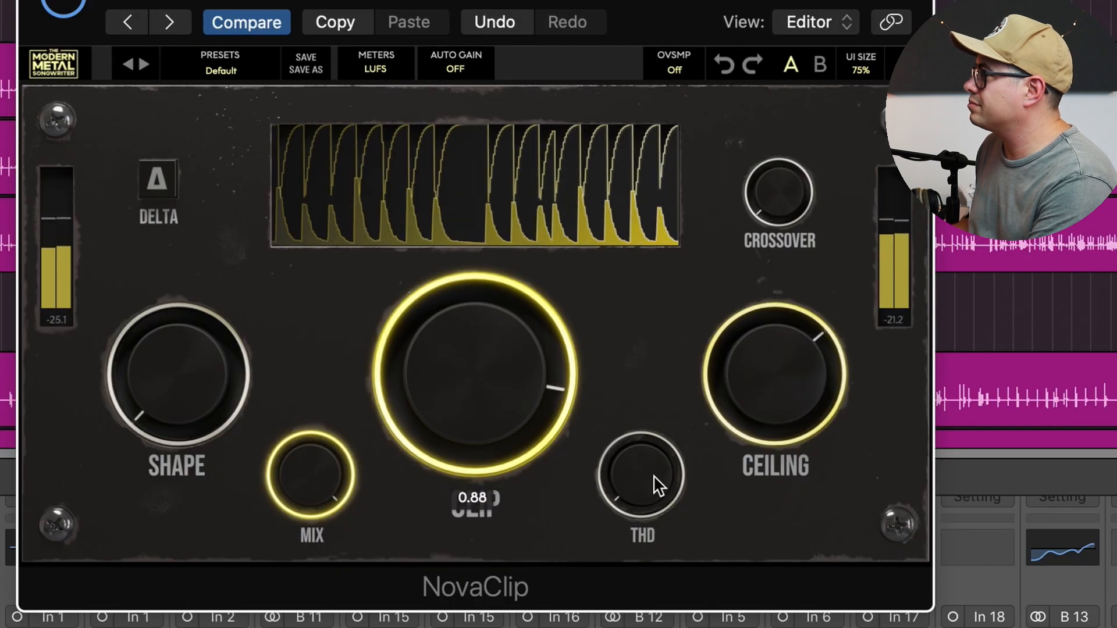
Add a moderate amount of THD to the CRUSHED bus and ease Clip back from its extreme setting
drag(653, 476, 678, 325)
drag(509, 347, 509, 376)
drag(667, 480, 668, 554)
drag(538, 448, 521, 430)
Compare the crushed drums with NovaClip bypassed and active, and adjust Shape
click(71, 6)
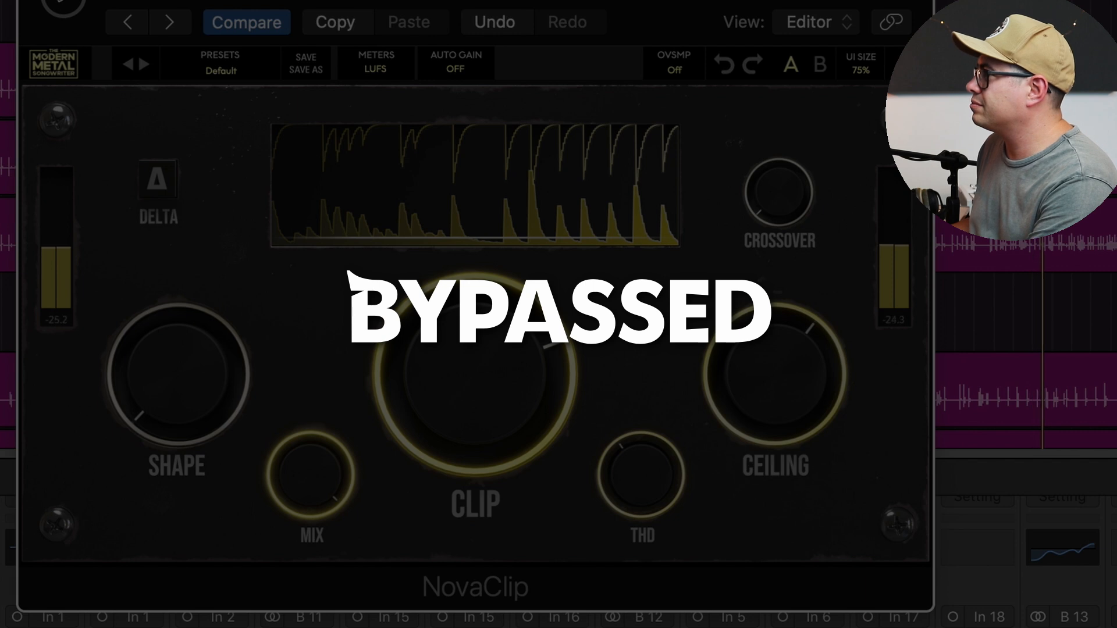
click(64, 4)
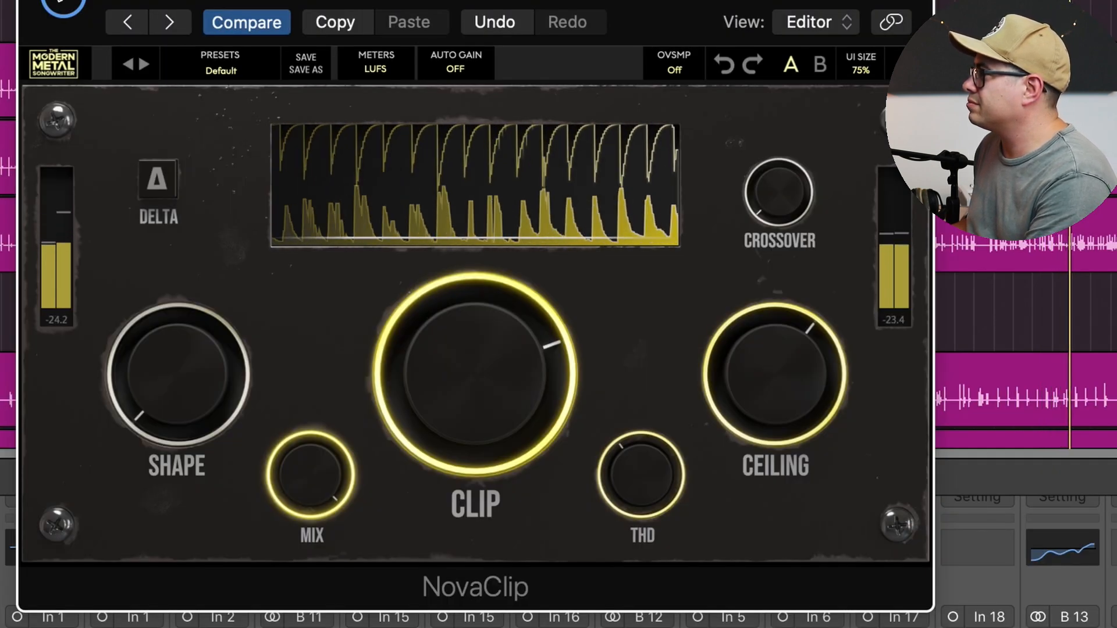
click(63, 3)
click(63, 4)
drag(174, 442, 235, 279)
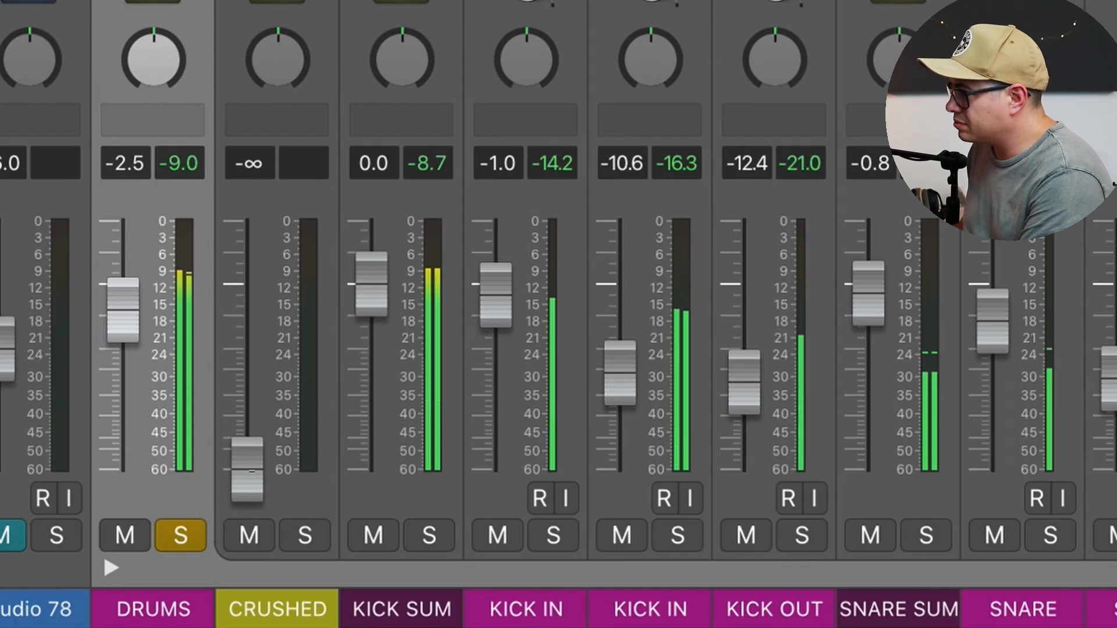
Blend the CRUSHED bus under the drums at -9.6 dB and compare it muted and unmuted
drag(252, 472, 254, 443)
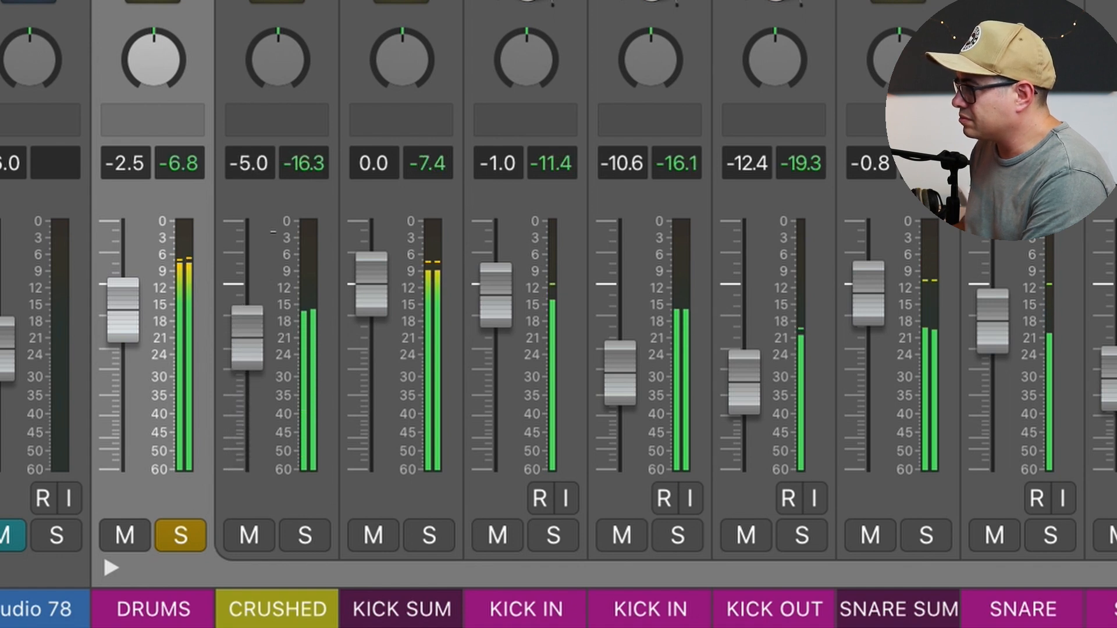
scroll(272, 227, down, 5)
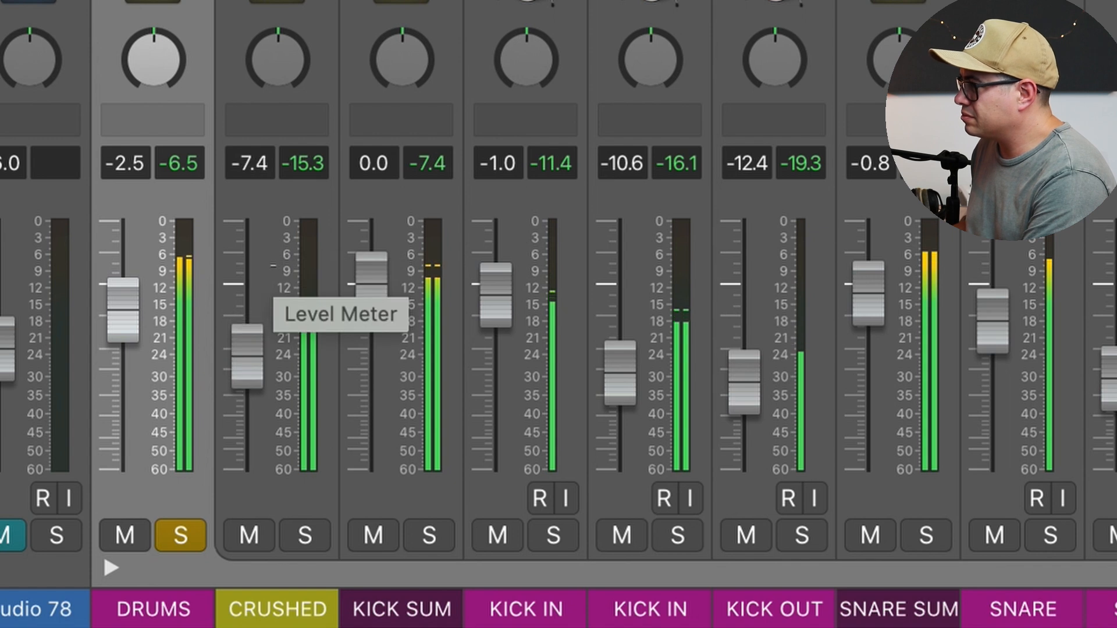
click(251, 535)
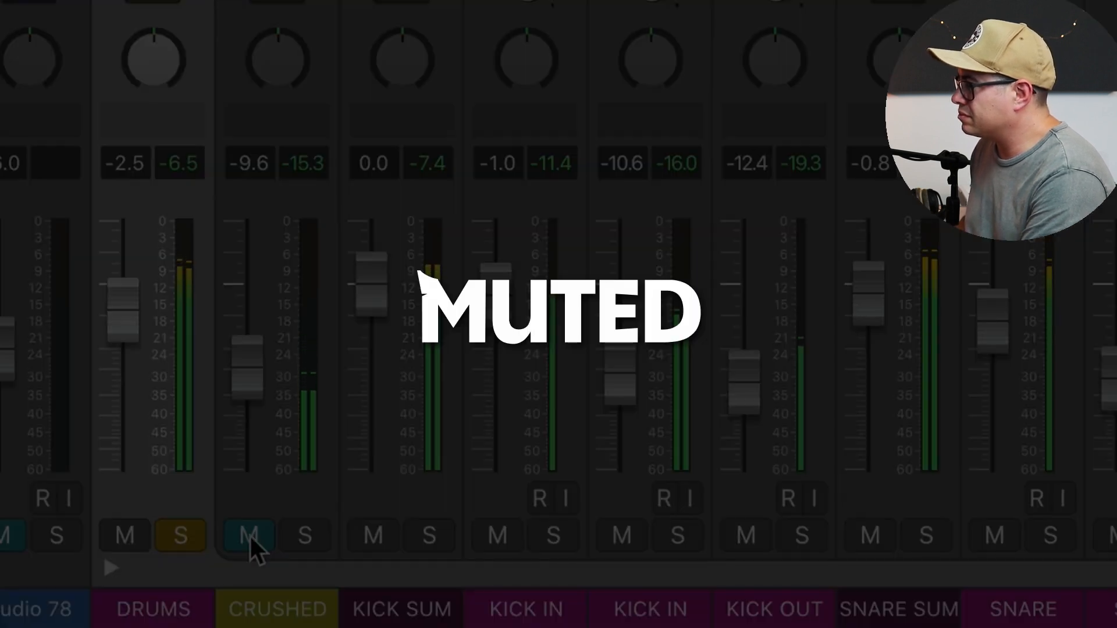
click(249, 534)
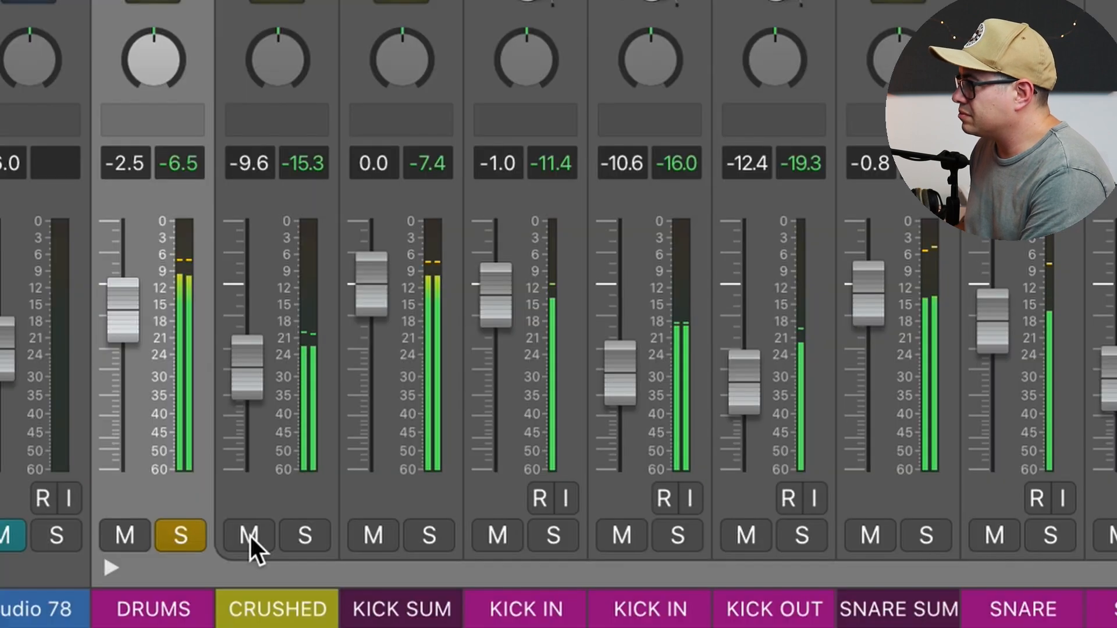
click(251, 542)
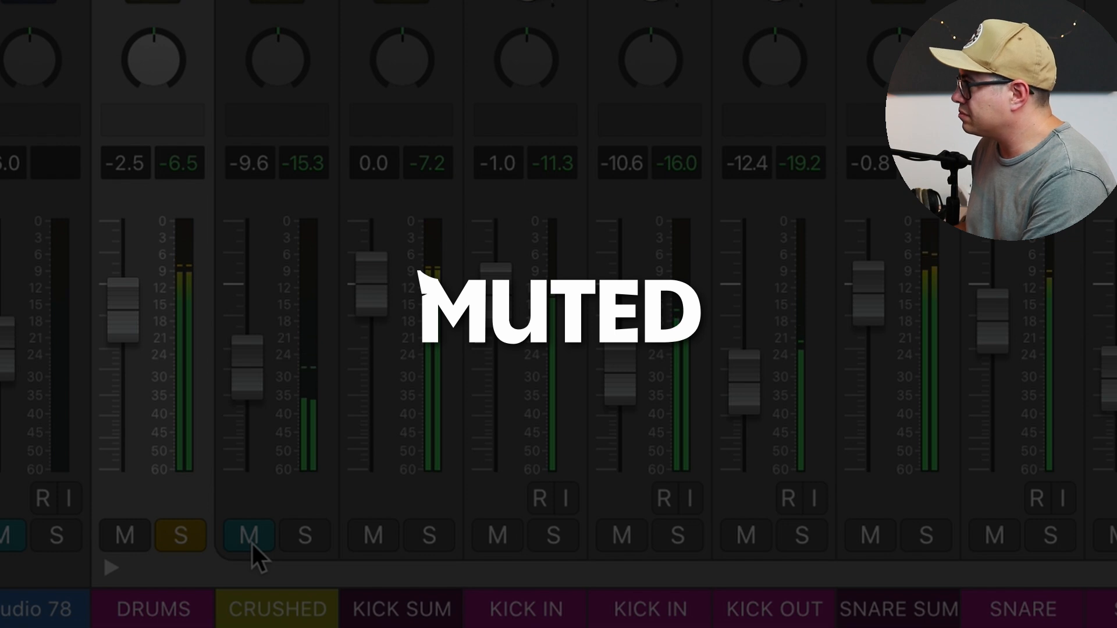
click(251, 542)
Trim the CRUSHED fader to -10.2 dB and compare the full mix with the bus muted and unmuted
drag(249, 369, 249, 377)
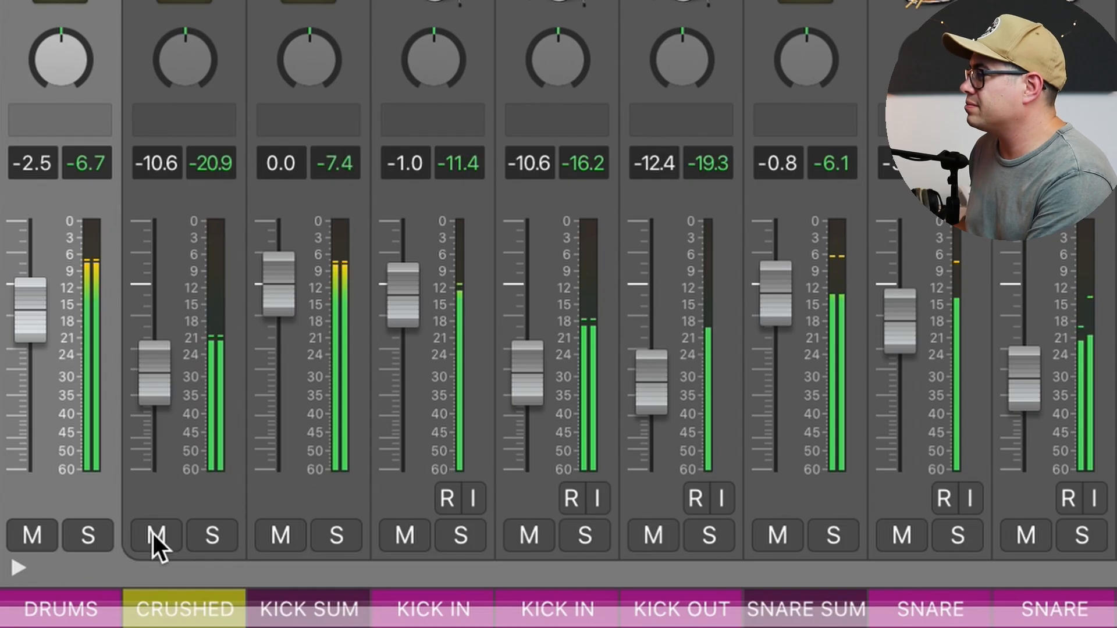
click(152, 533)
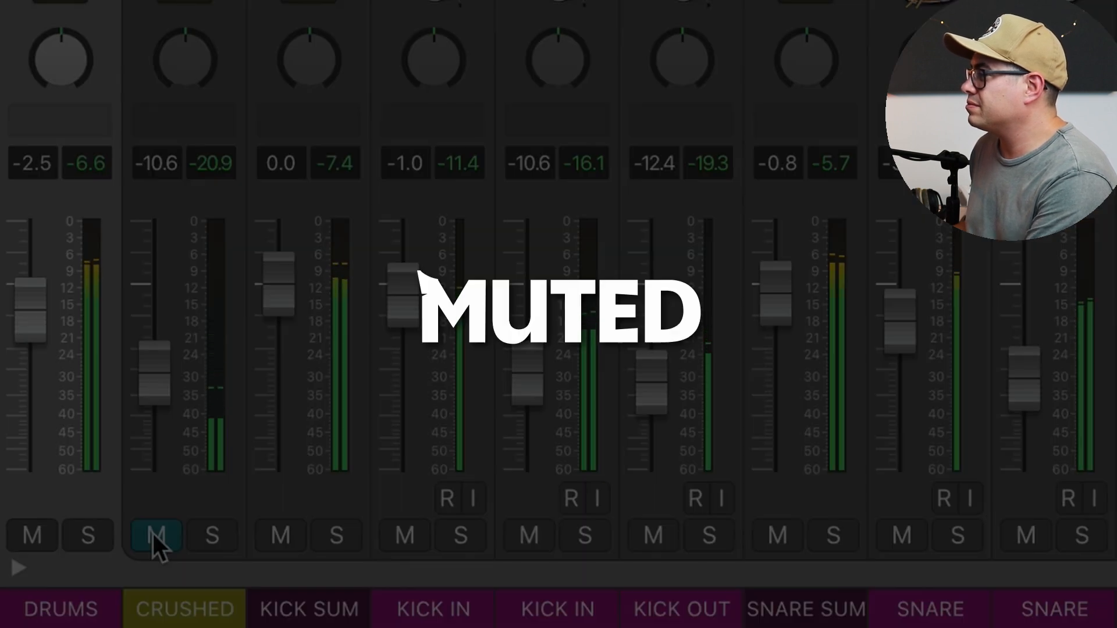
click(152, 532)
drag(156, 377, 156, 375)
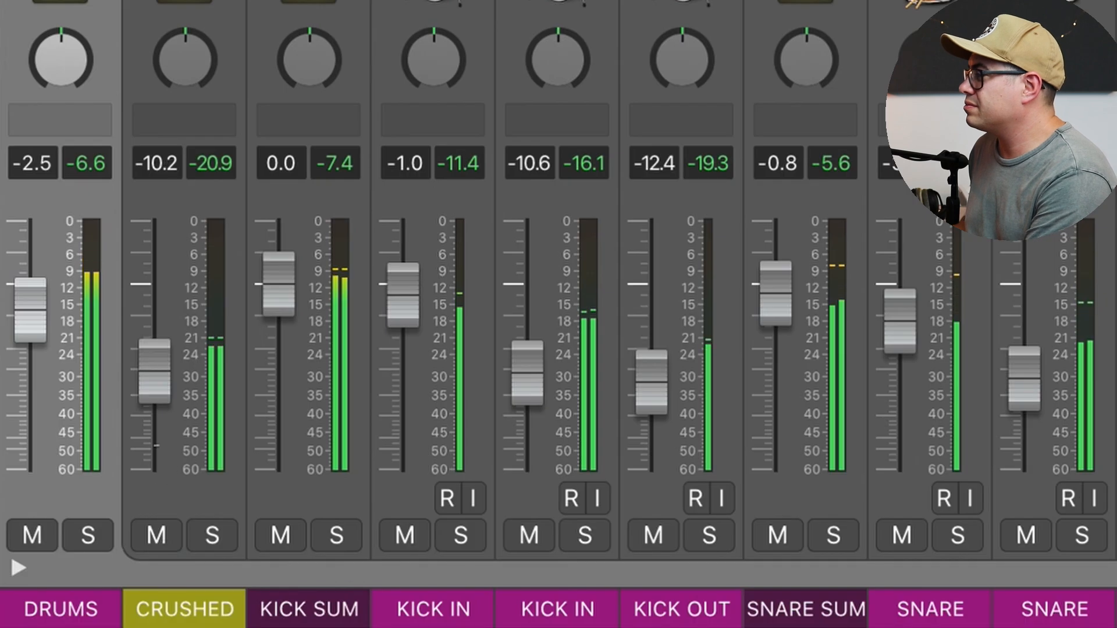
click(166, 537)
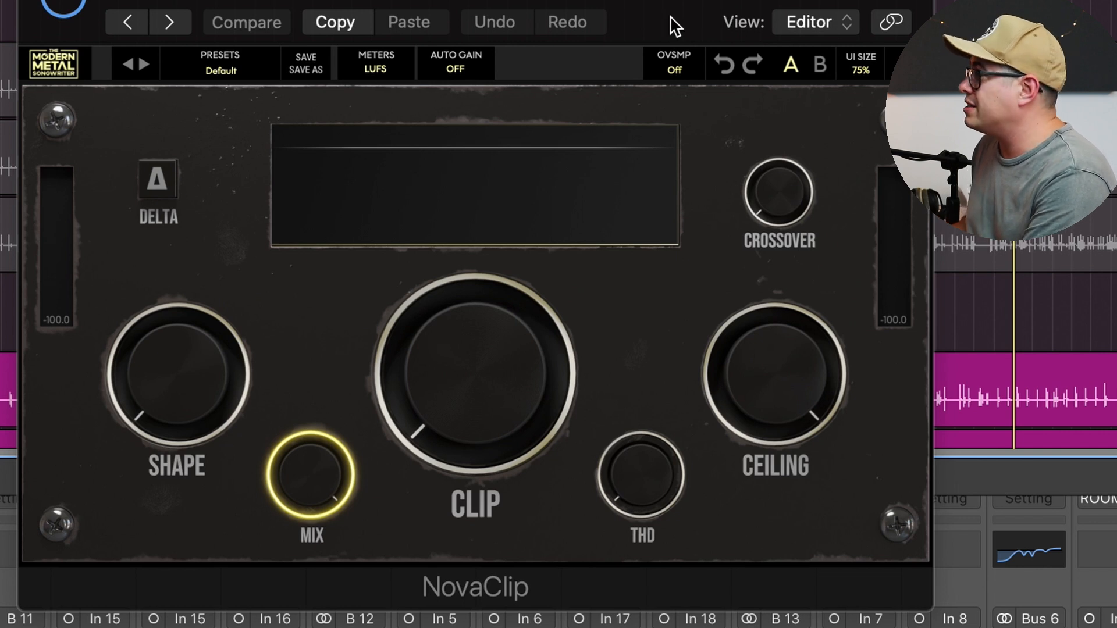
Turn on Auto Gain in the soloed snare's NovaClip and raise Clip to about 0.56
click(460, 55)
click(463, 119)
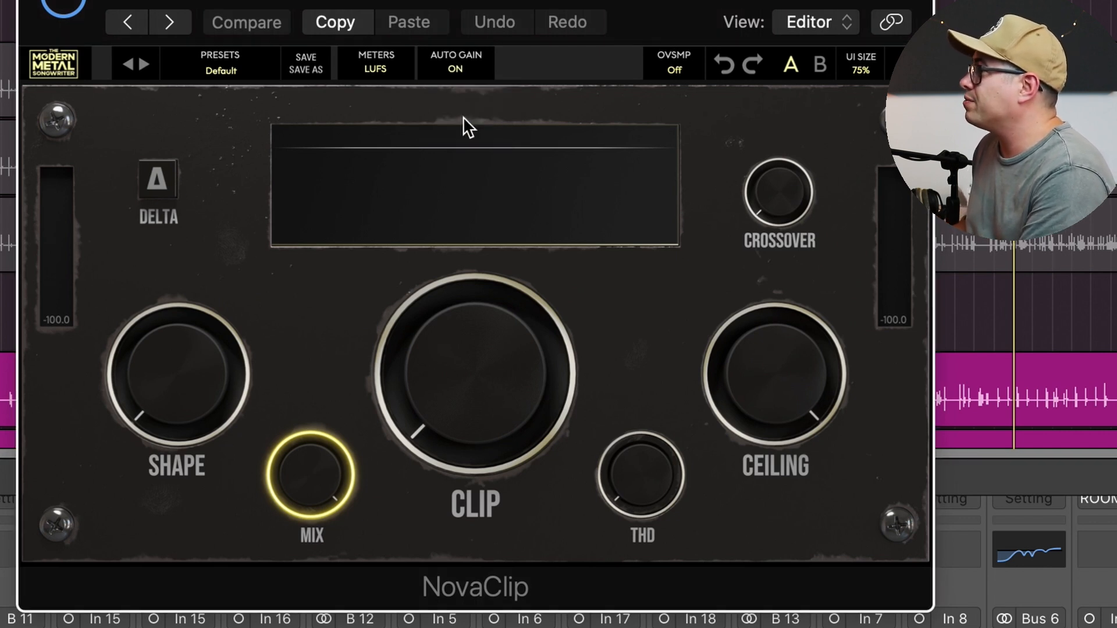
drag(459, 314, 479, 214)
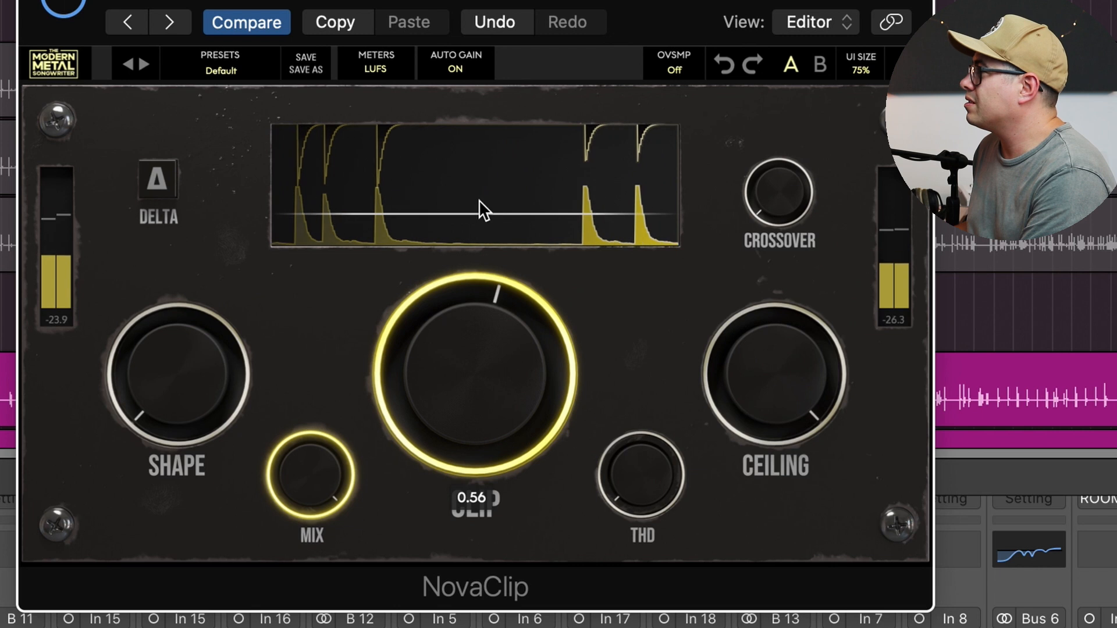
Compare the soloed snare with NovaClip bypassed and active
click(64, 3)
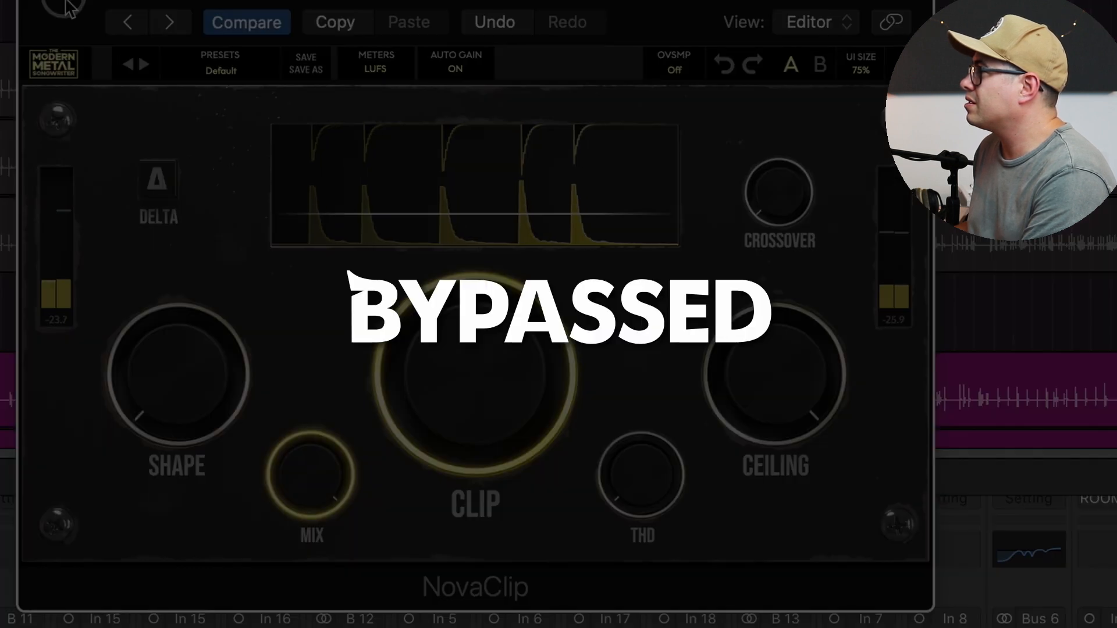
click(65, 4)
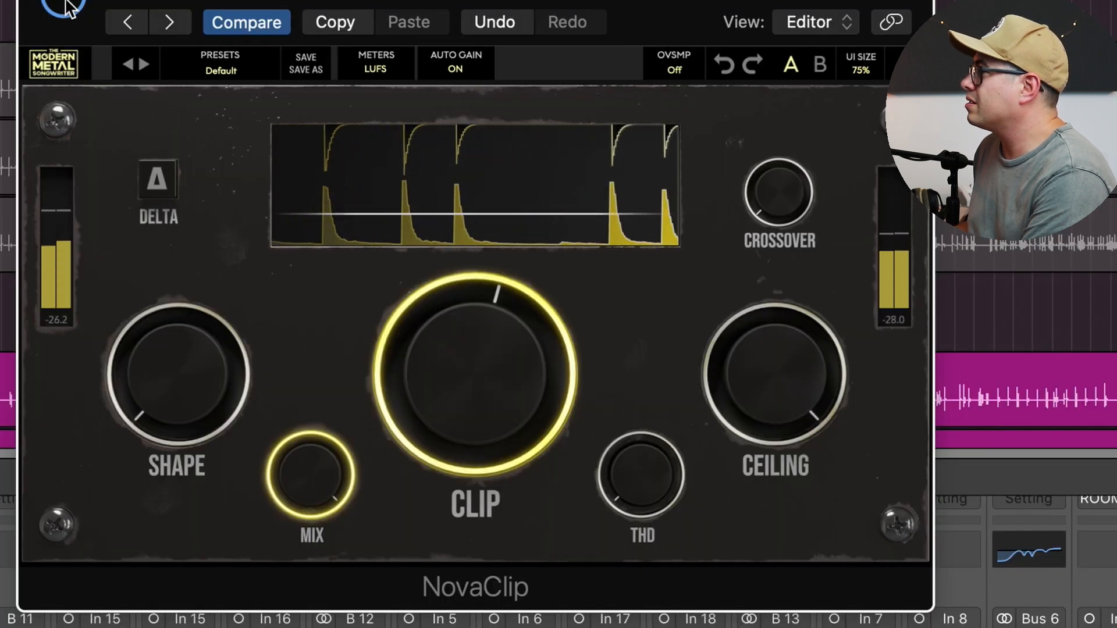
click(65, 5)
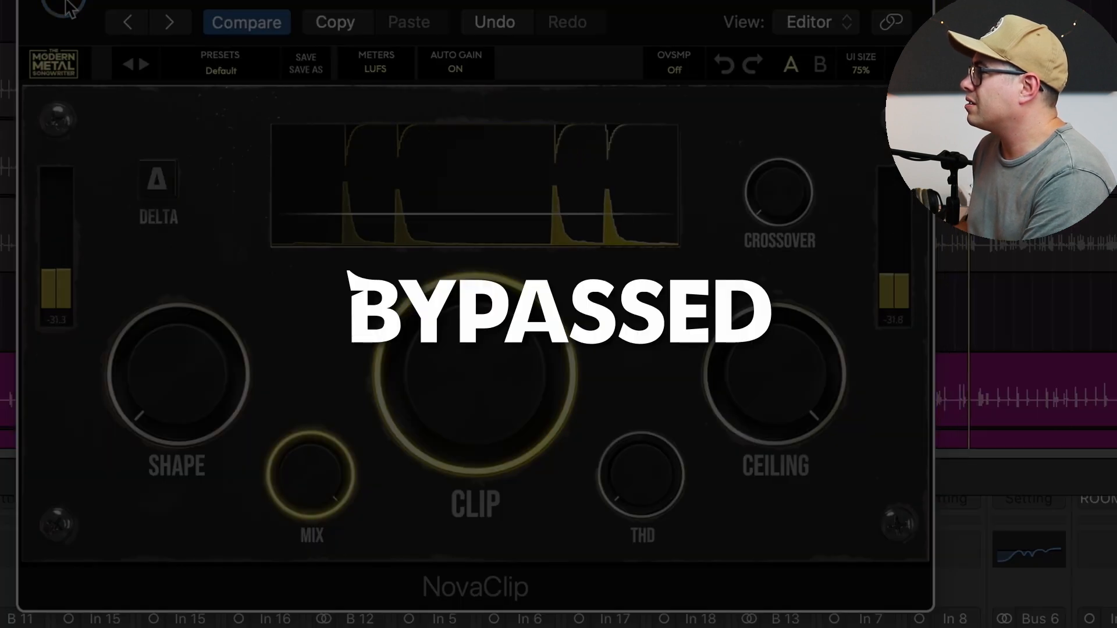
click(65, 4)
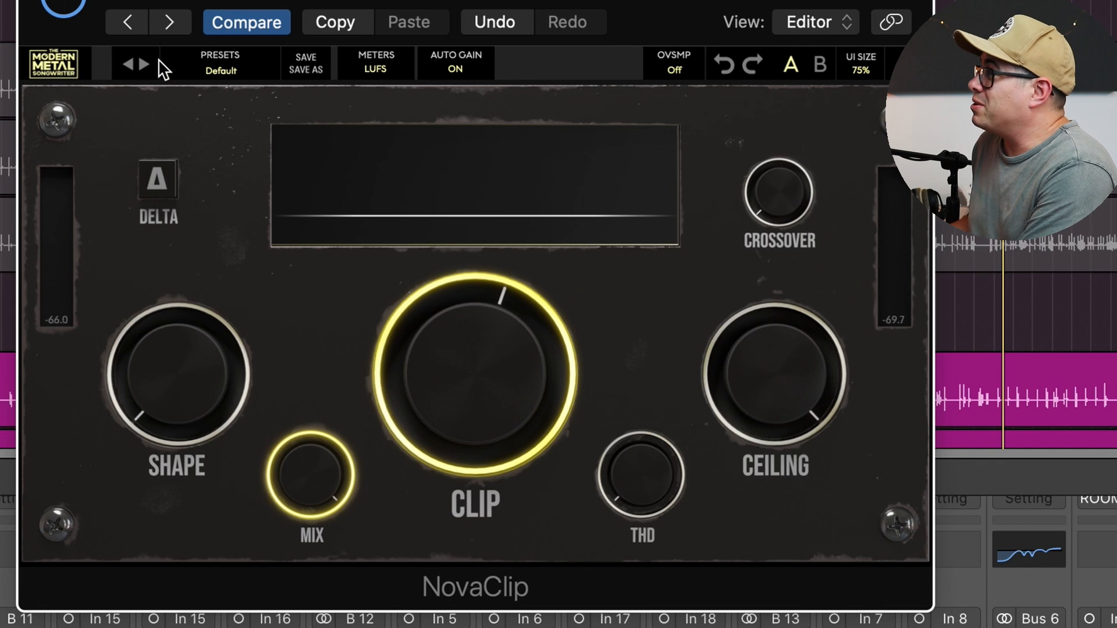
Play the soloed snare, raise THD to about halfway and reduce Mix to blend in the dry signal
key(space)
drag(658, 497, 446, 420)
drag(322, 503, 322, 541)
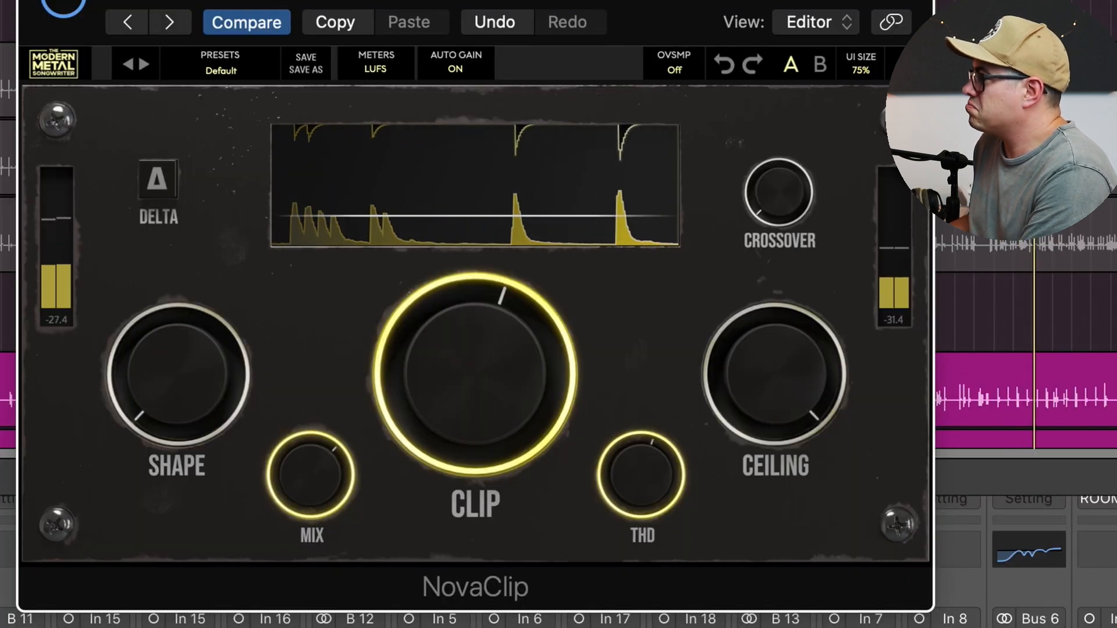
key(space)
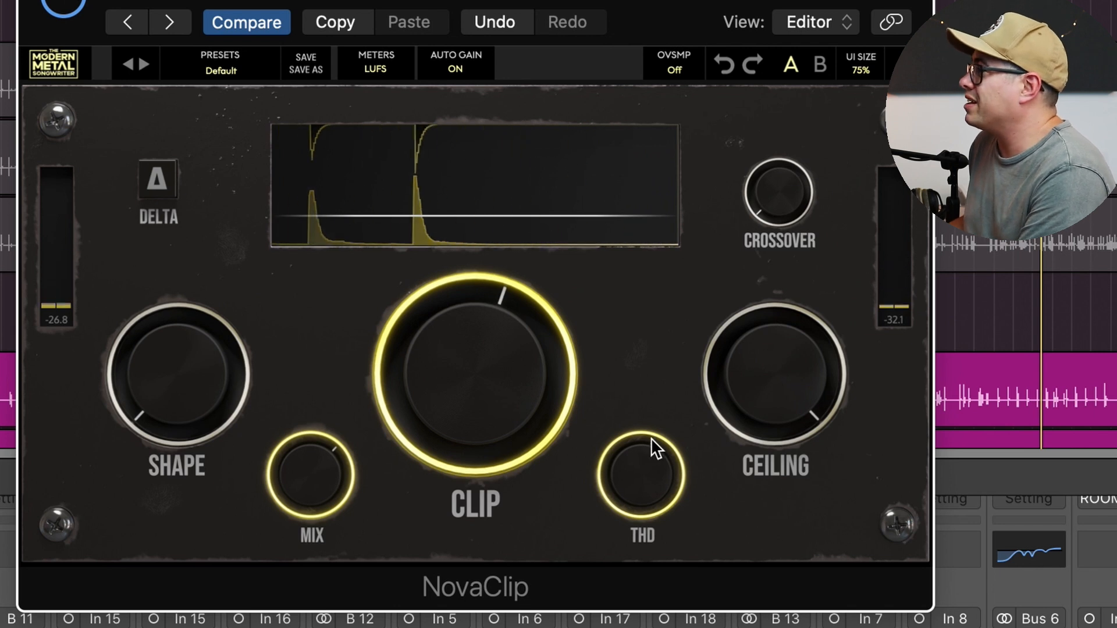
drag(308, 470, 306, 481)
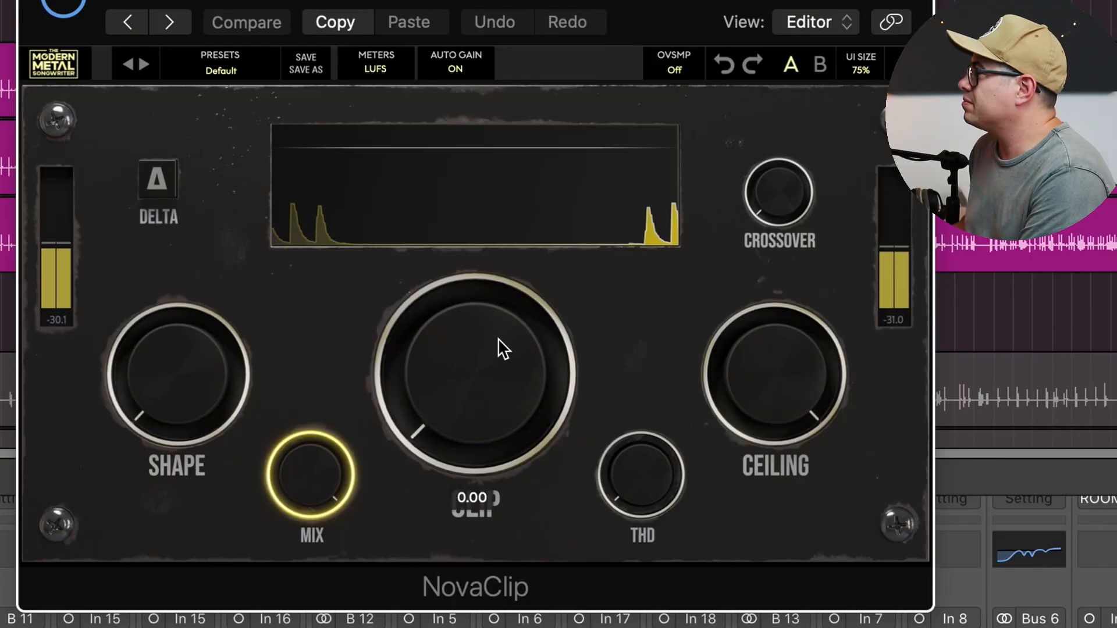
Raise Clip to about 0.57 on the soloed kick and add a touch of THD
drag(499, 340, 508, 225)
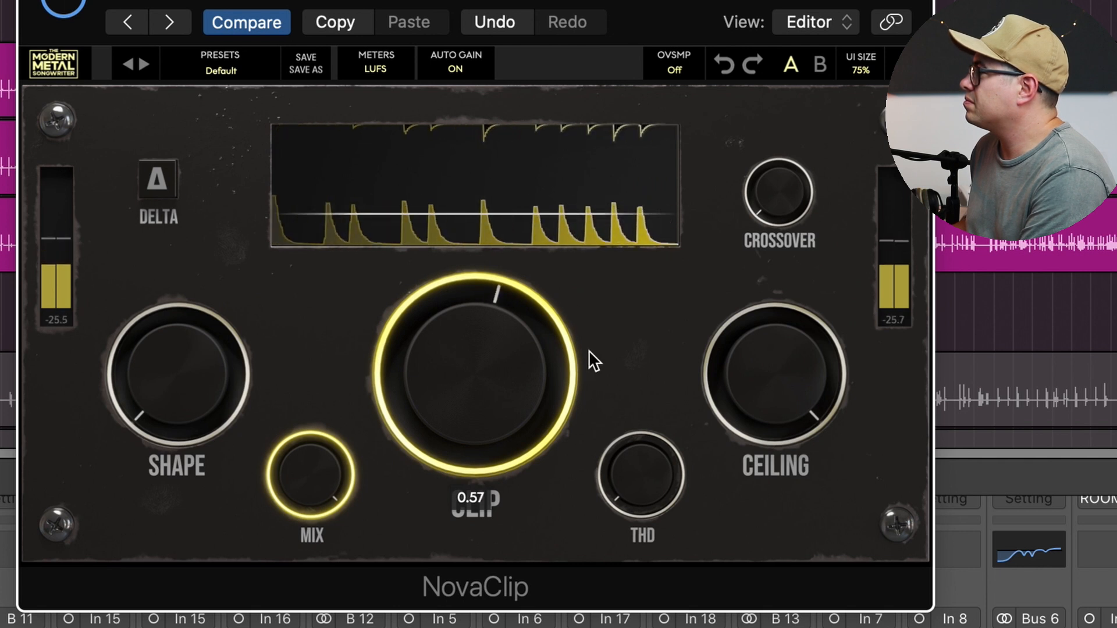
drag(672, 426, 635, 433)
drag(270, 469, 379, 312)
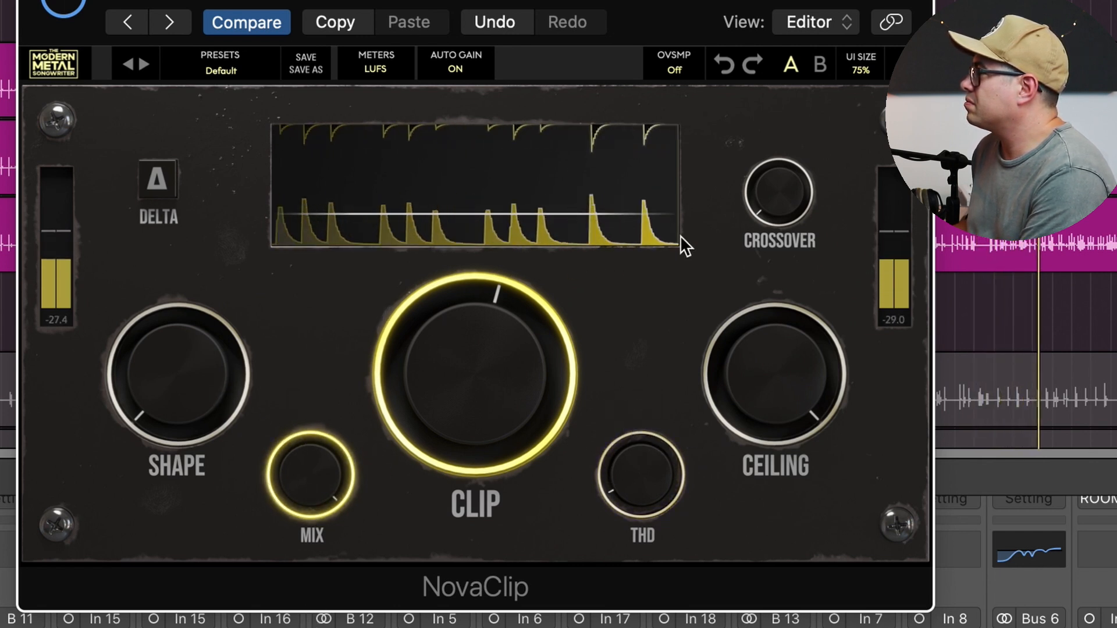
Raise the kick's Crossover to about the middle of its range and push Clip to about 0.71
drag(778, 186, 793, 80)
drag(456, 378, 458, 363)
key(space)
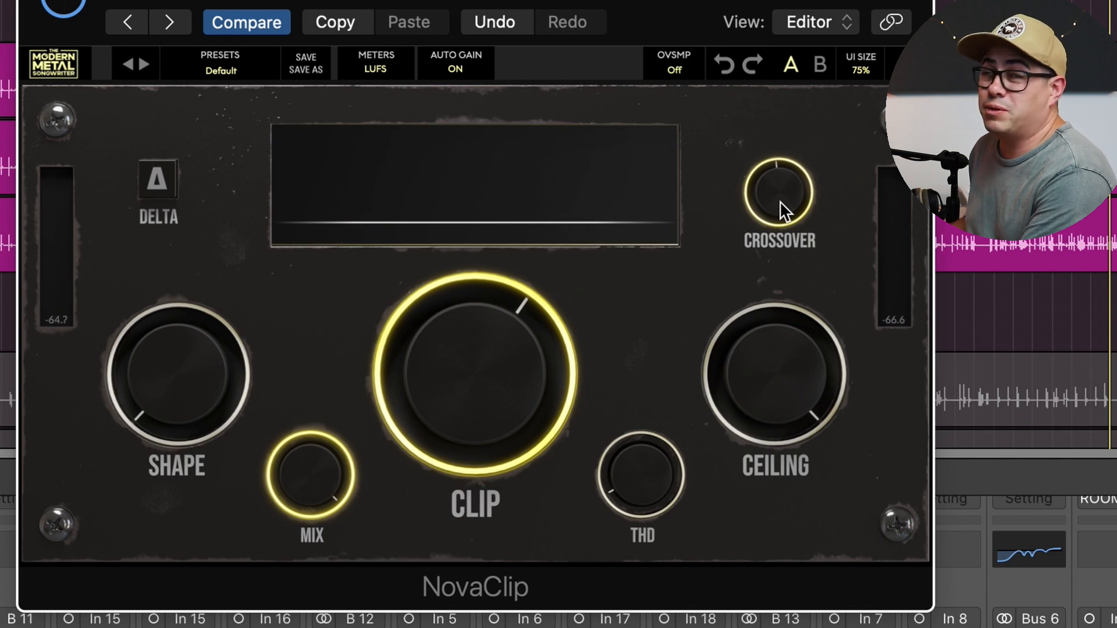
drag(779, 207, 776, 209)
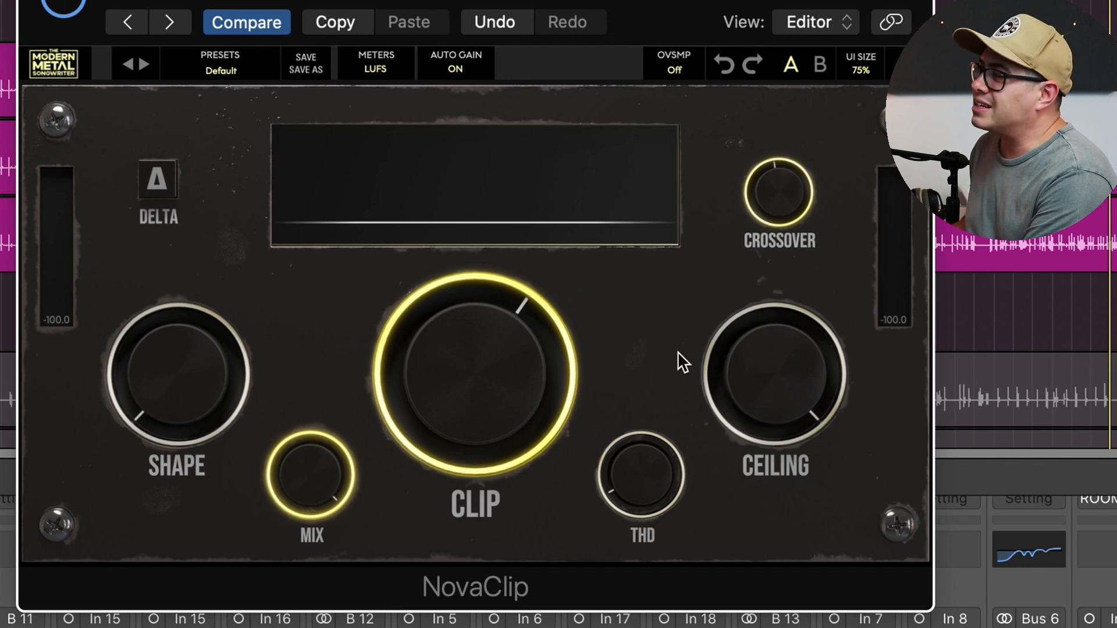
mouse_move(477, 416)
mouse_down()
mouse_move(479, 389)
mouse_move(480, 400)
mouse_up()
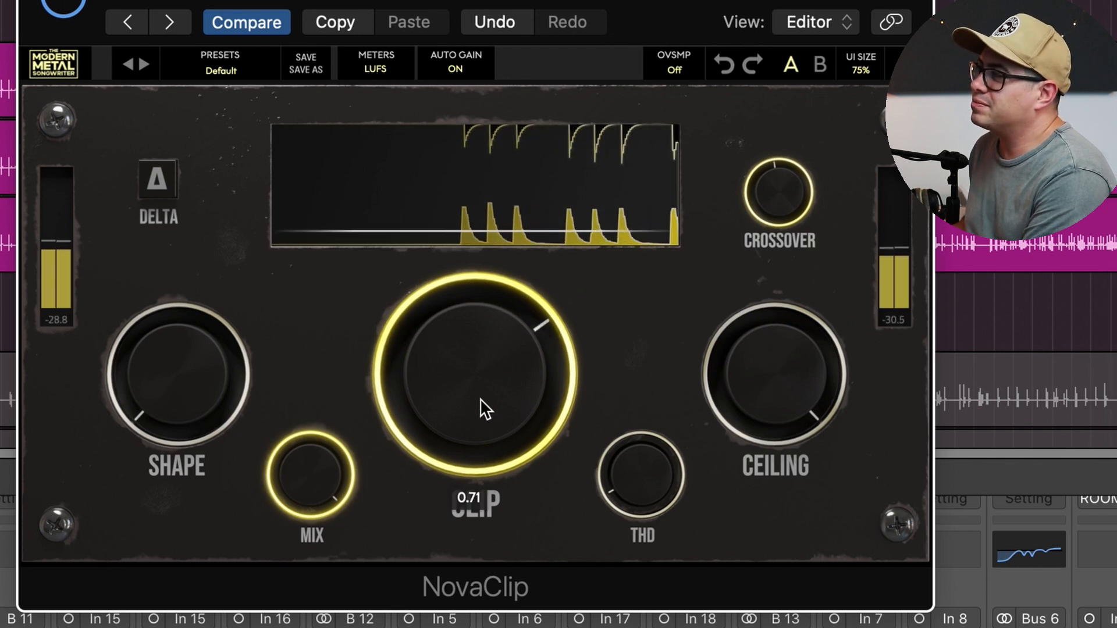
Compare the kick with NovaClip bypassed and active, first soloed and again together with the rest of the drums
click(65, 6)
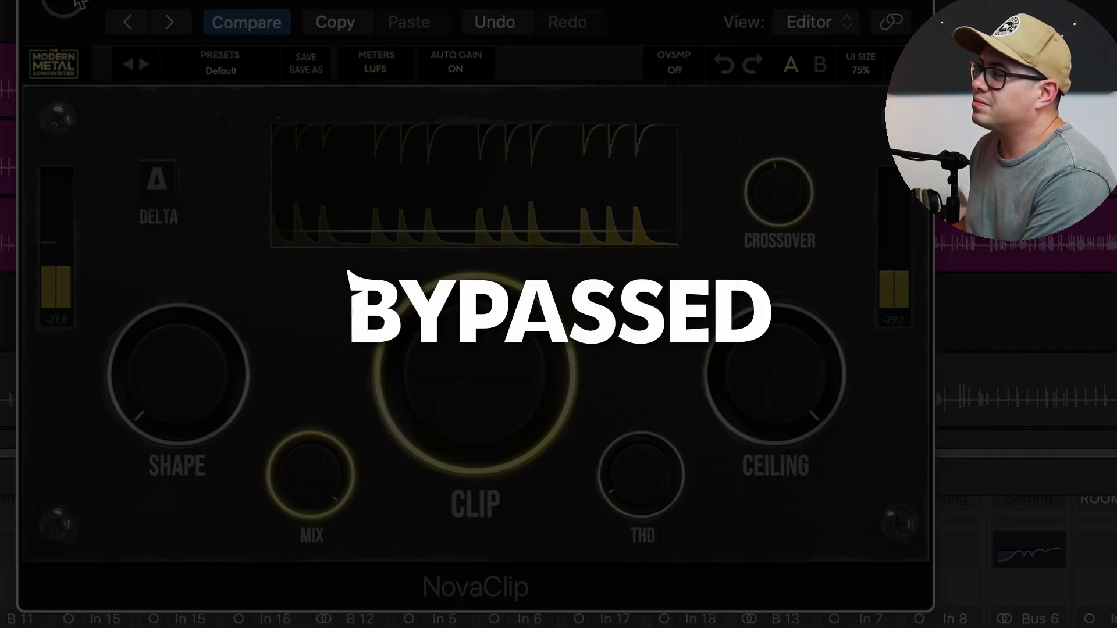
click(78, 2)
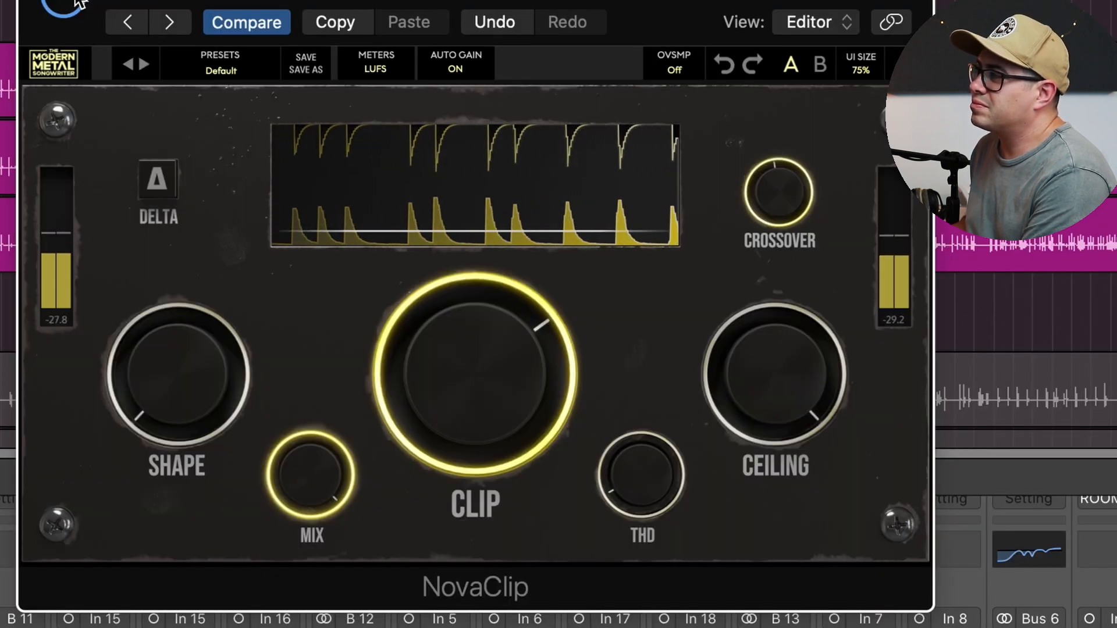
drag(748, 8, 1116, 292)
drag(988, 228, 765, 5)
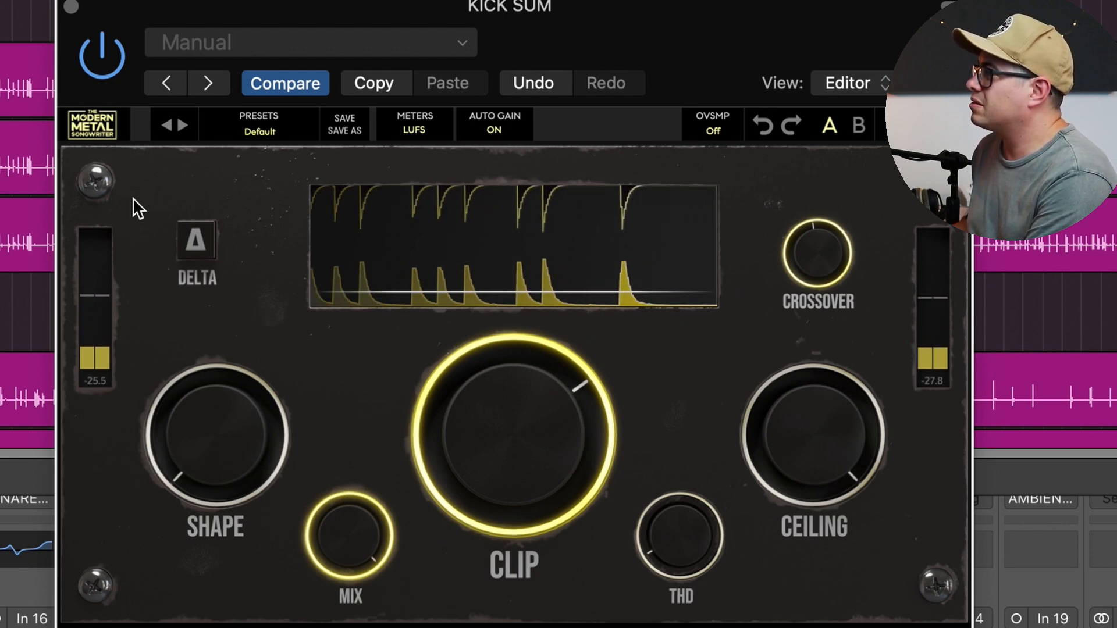
click(102, 57)
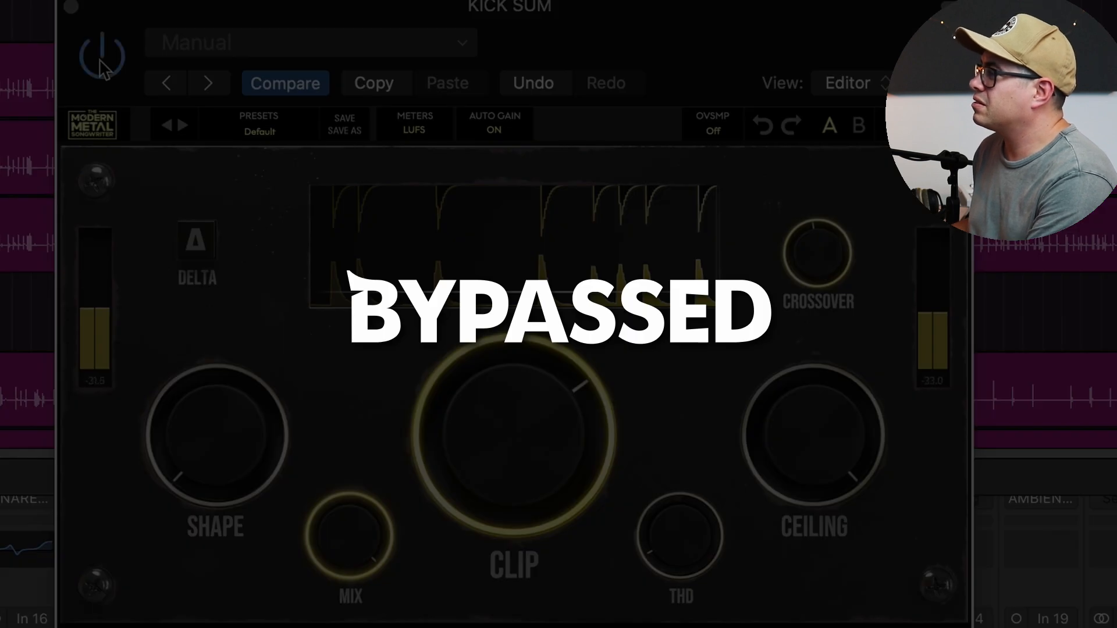
click(100, 60)
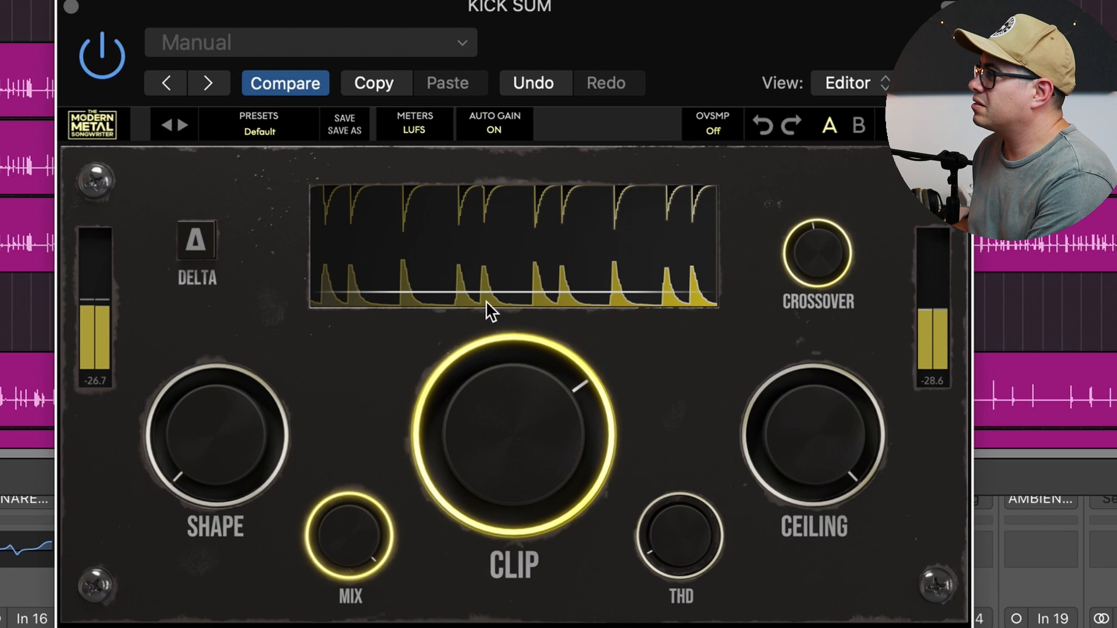
Push Clip well past halfway and THD to just under halfway on the blue track's NovaClip, and compare it bypassed and active
mouse_move(701, 547)
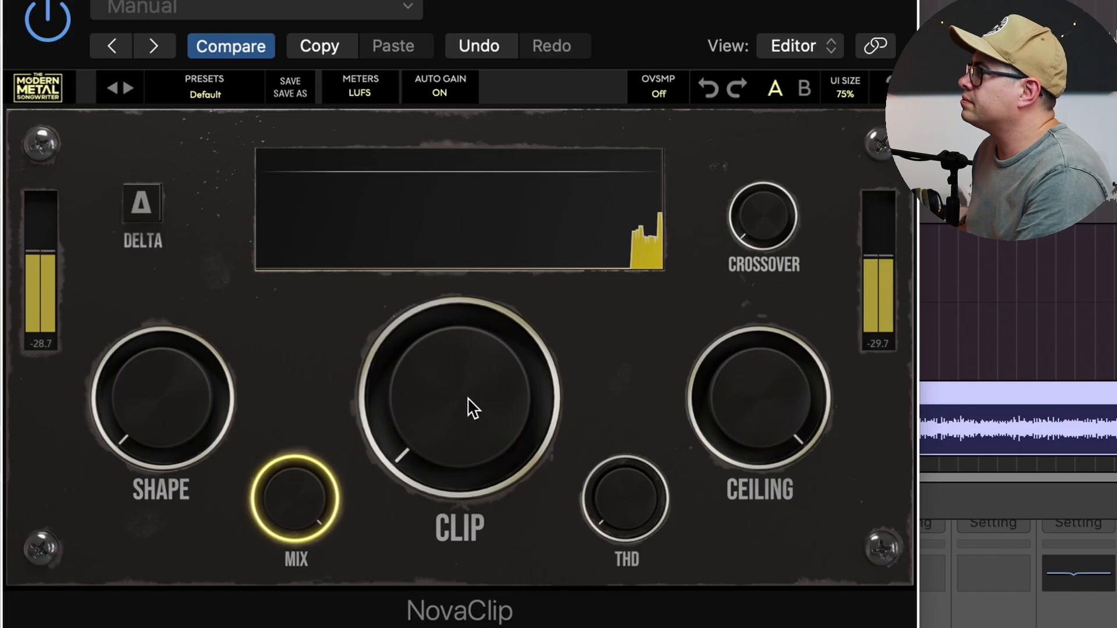
drag(468, 399, 483, 278)
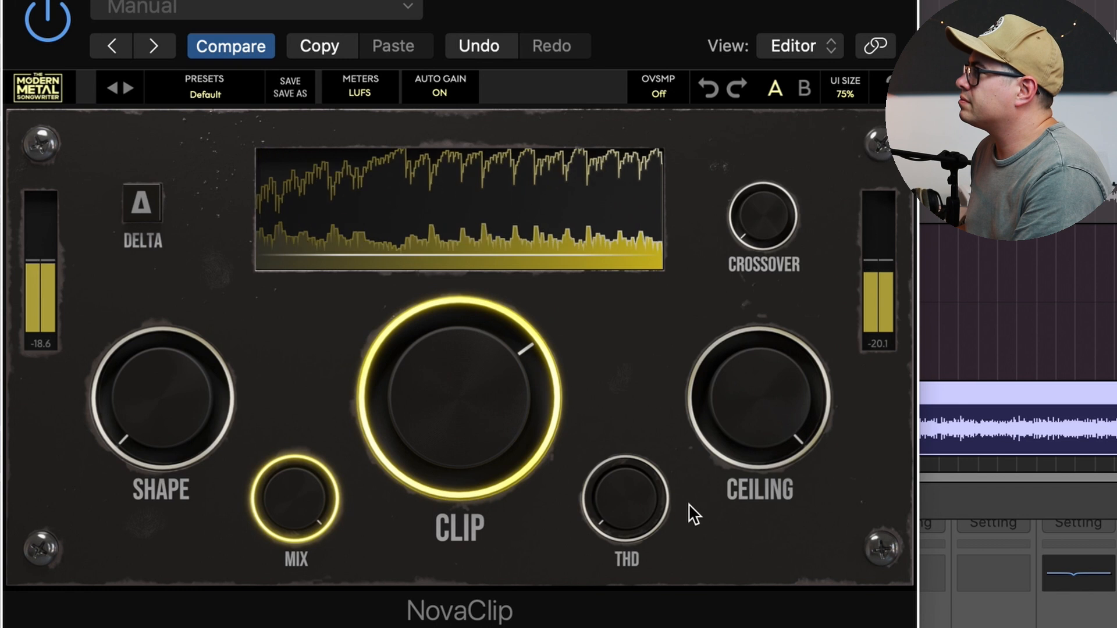
drag(644, 445, 678, 449)
click(54, 16)
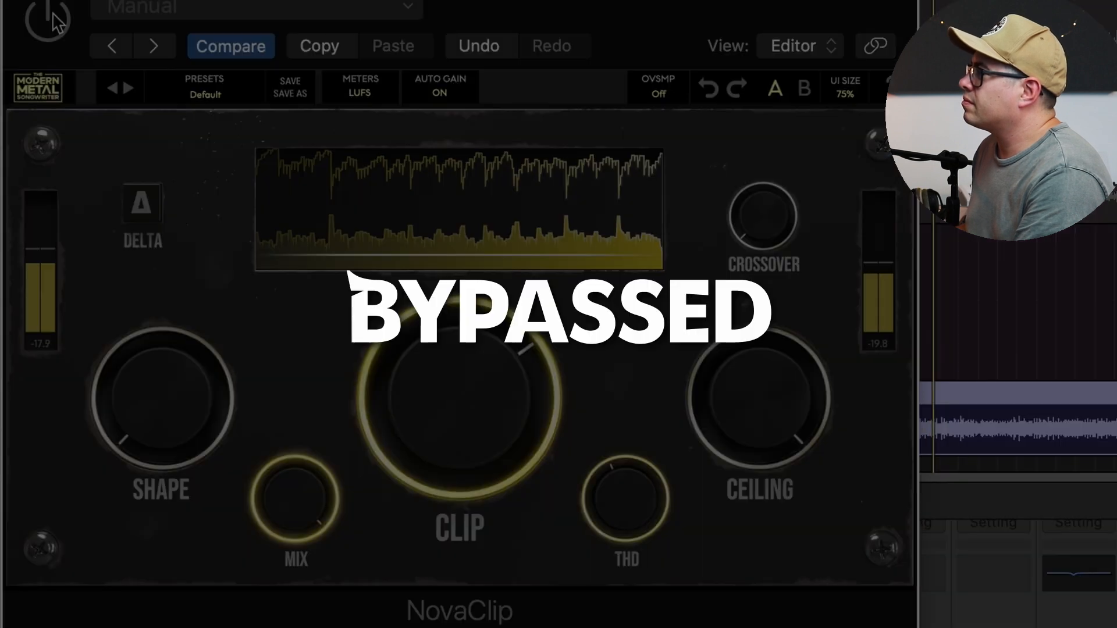
click(54, 16)
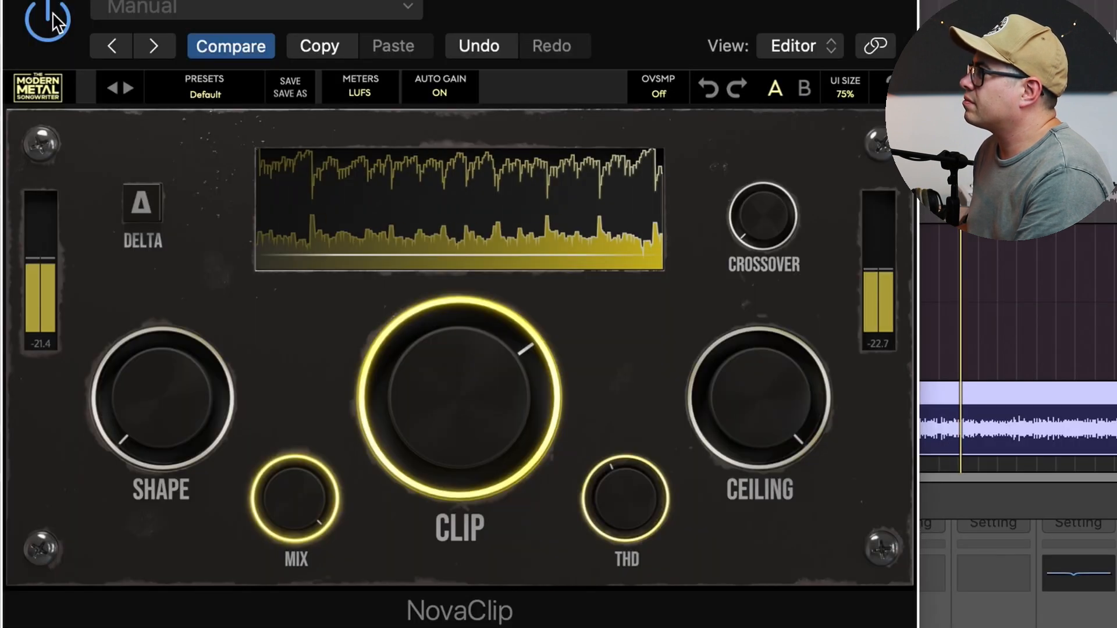
Raise Crossover to about 100.6 Hz to leave the lows unclipped, and compare NovaClip bypassed and active again
drag(765, 141, 765, 106)
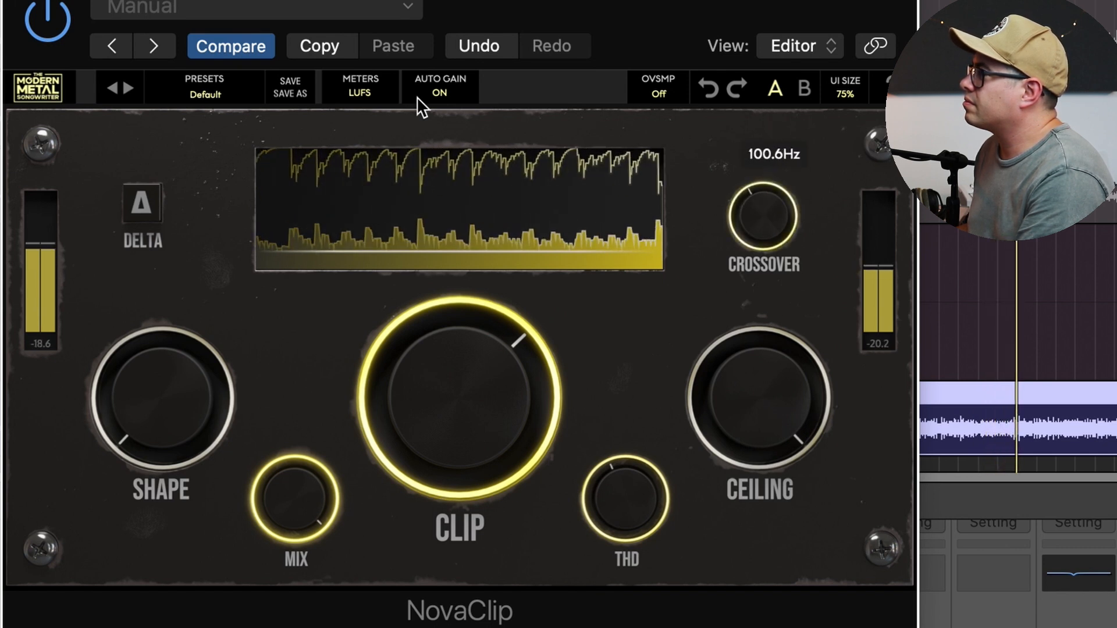
click(57, 24)
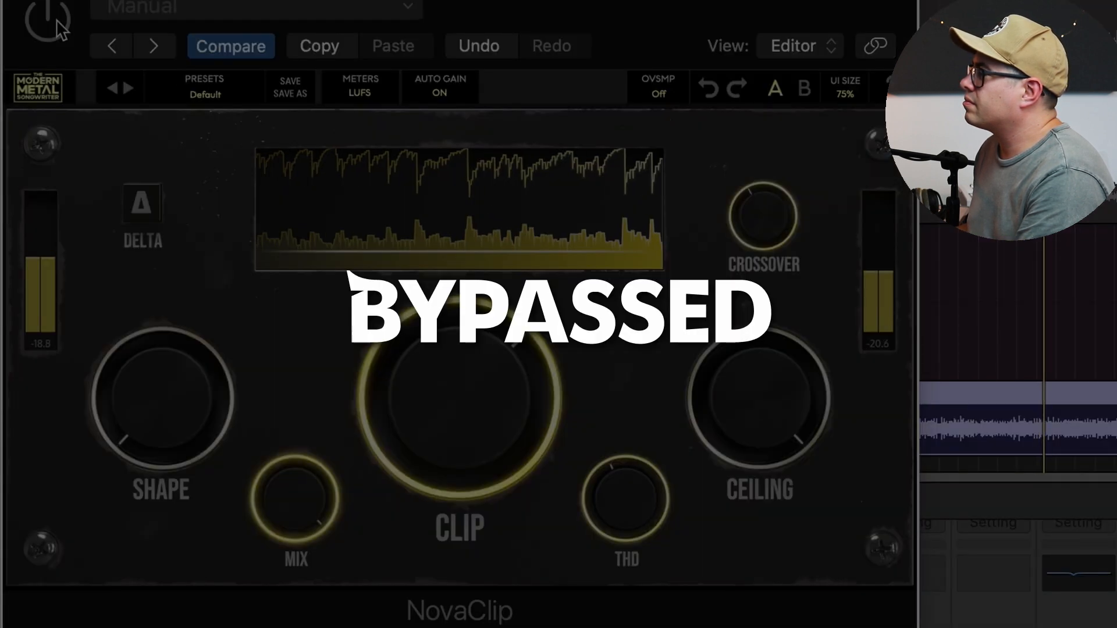
click(57, 23)
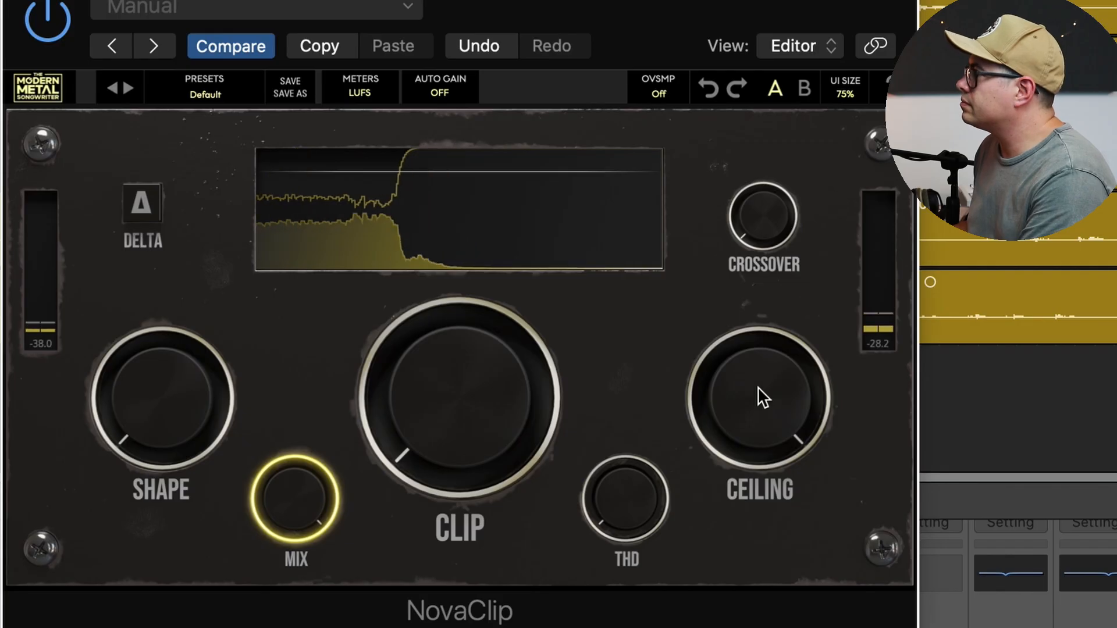
Lower Ceiling to about -14.0 dB on the yellow track's NovaClip and push Clip beyond 0.73 towards the upper end of its range
drag(758, 386, 745, 466)
drag(495, 465, 591, 309)
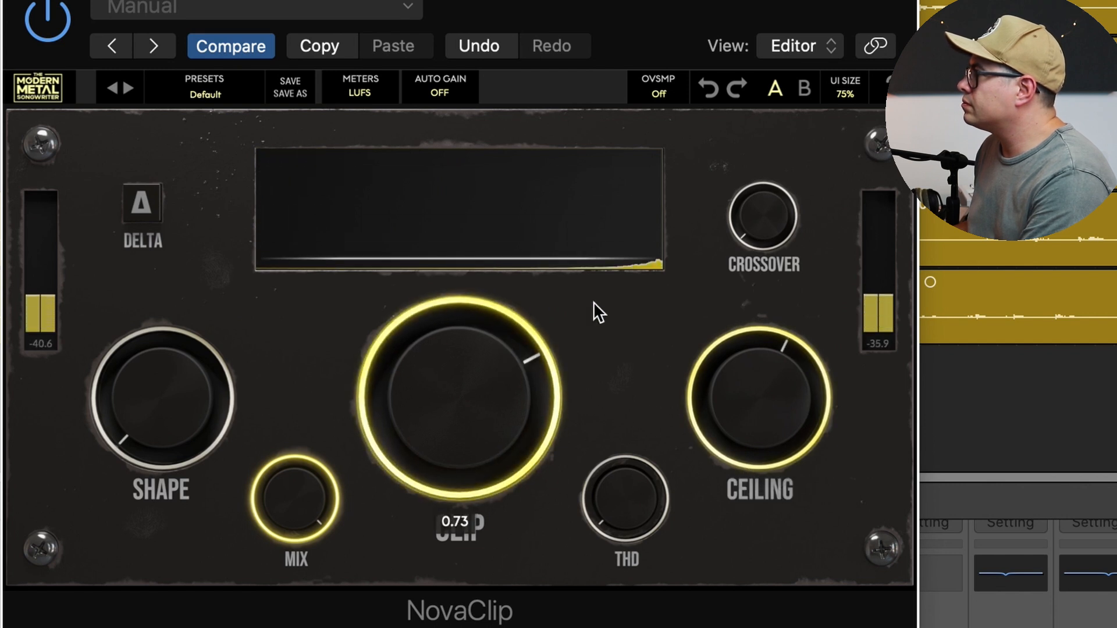
scroll(747, 366, up, 3)
scroll(745, 369, down, 5)
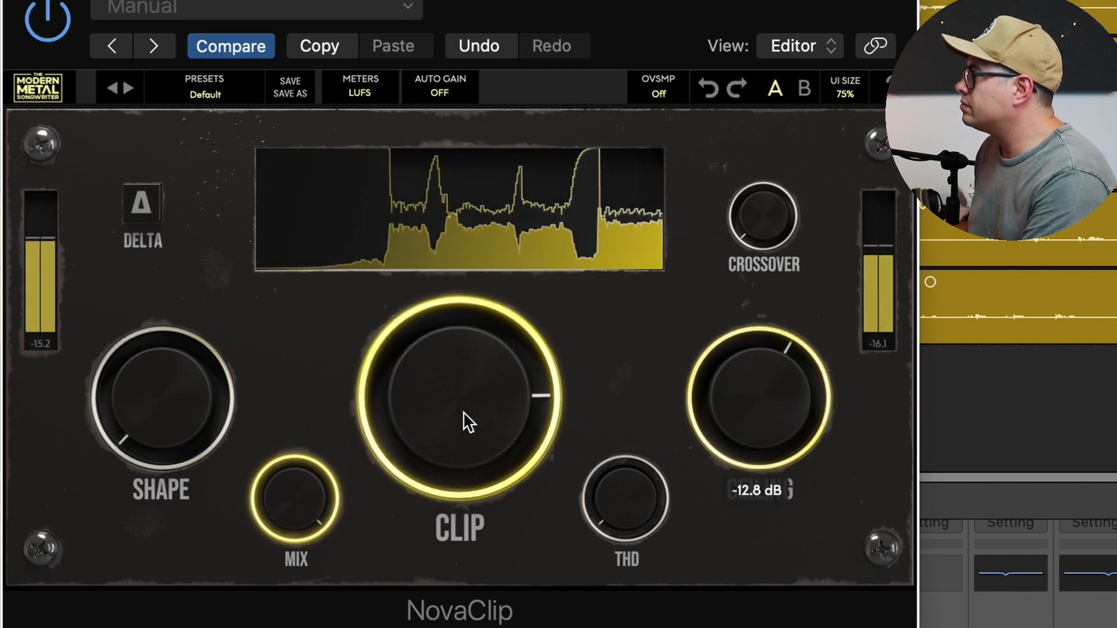
scroll(453, 406, up, 3)
scroll(688, 416, down, 5)
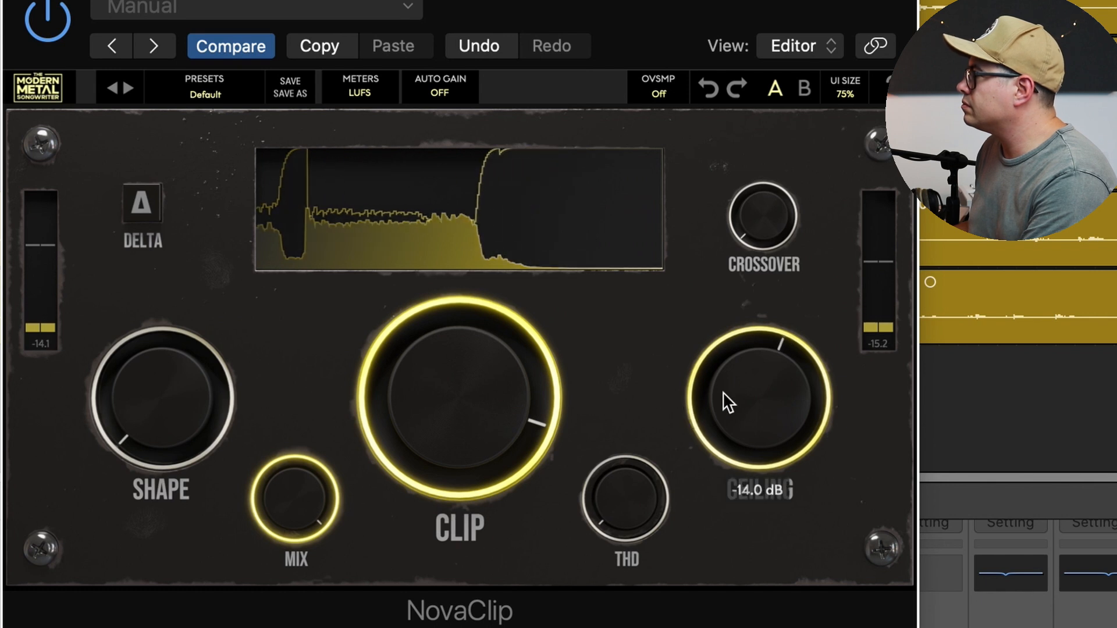
Raise THD to about 6.41 v, ease Clip back slightly and reduce Mix to about 92%
drag(648, 405, 652, 337)
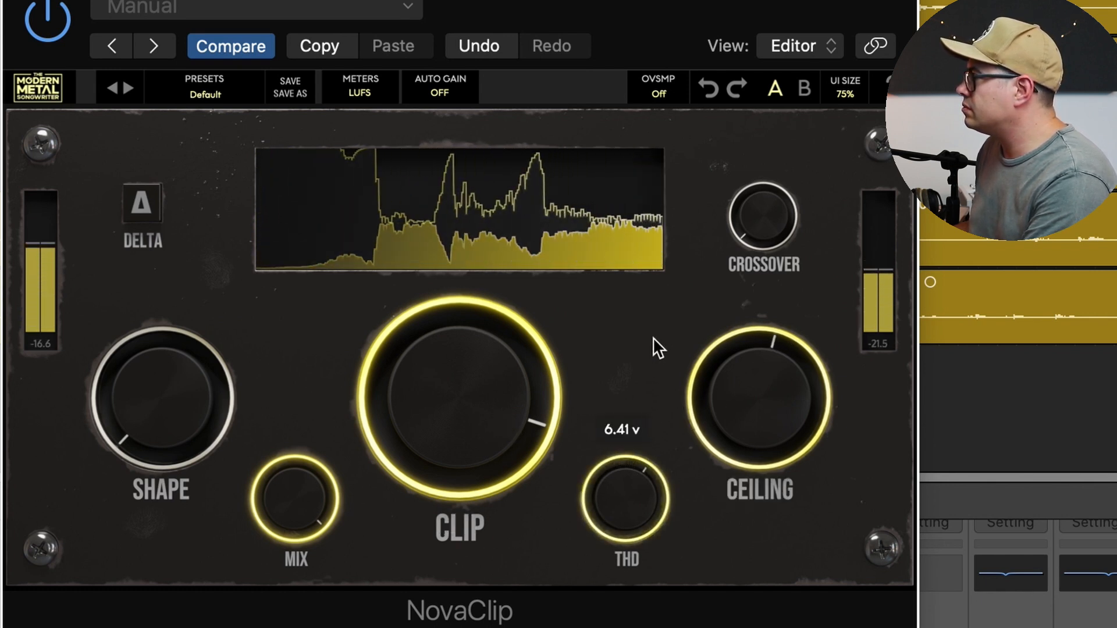
scroll(393, 389, up, 3)
scroll(275, 483, down, 4)
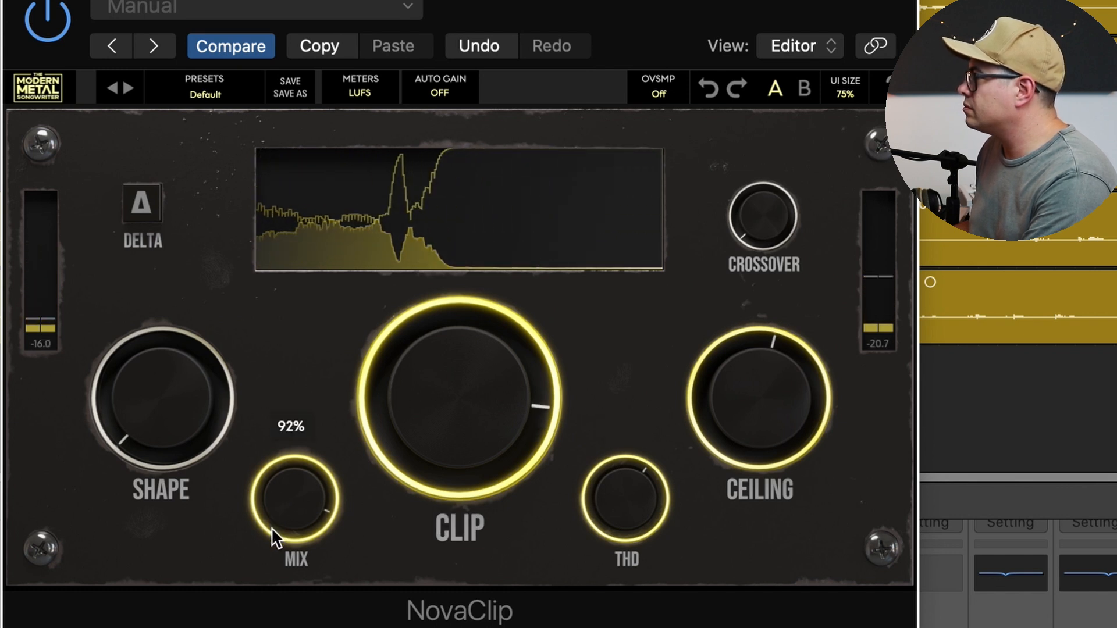
Reduce Mix a little further to blend in more dry signal and raise Shape to about 0.17
scroll(271, 527, down, 5)
scroll(182, 361, up, 5)
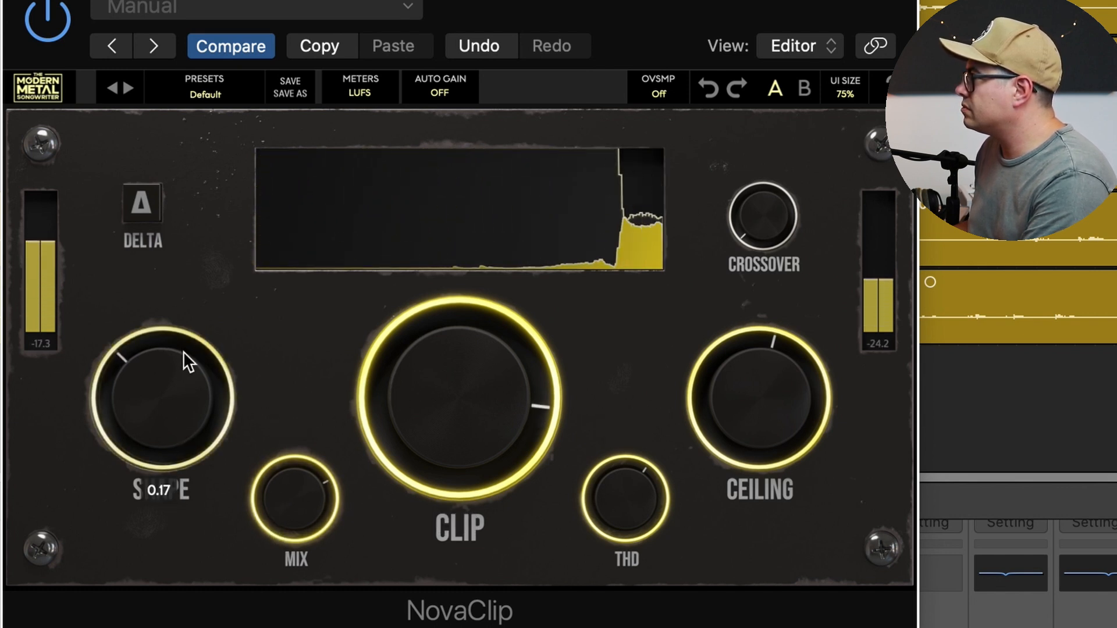
scroll(726, 396, up, 3)
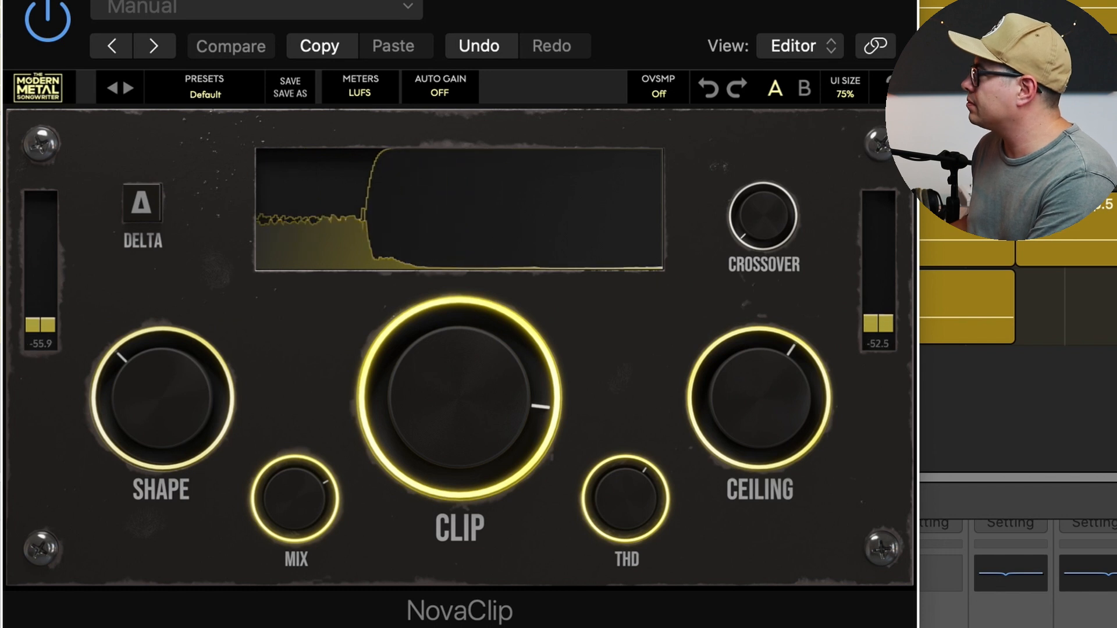
scroll(1018, 302, up, 1)
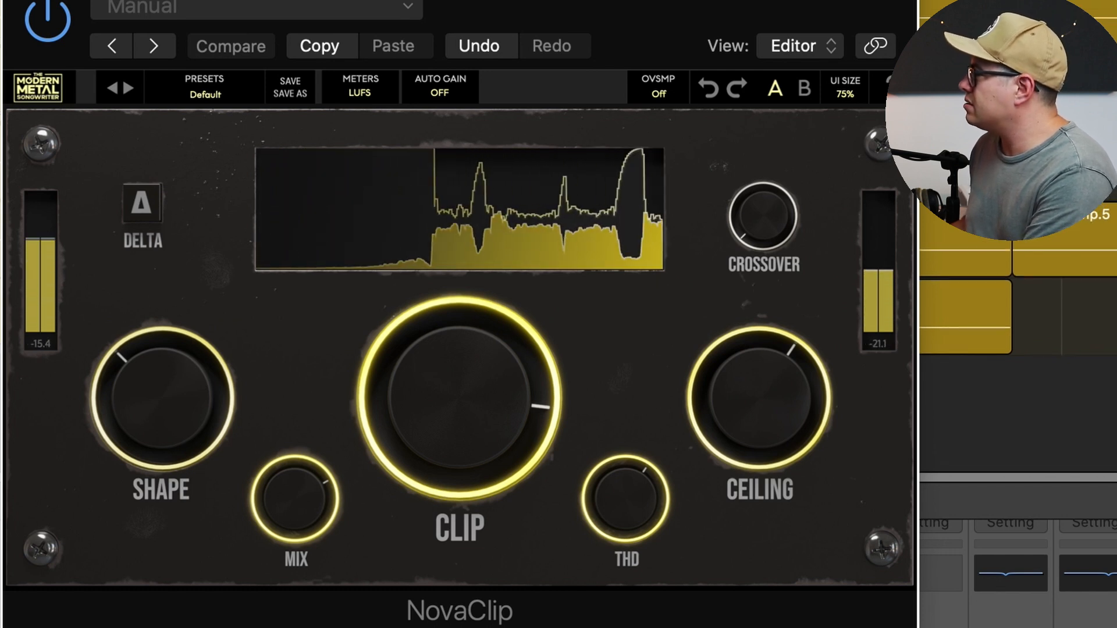